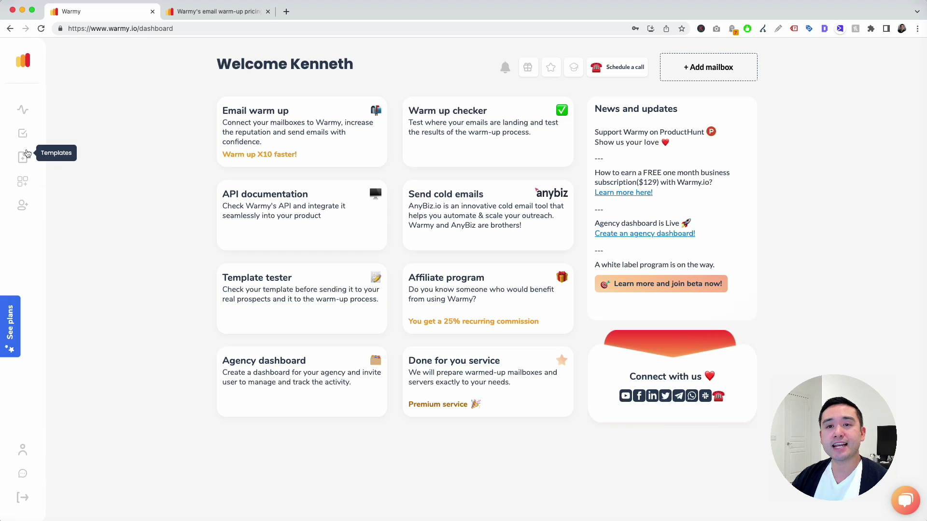
# Open the connected mailbox's Dashboard from Overview: 55/day temperature, 127 sent, 212 received
pyautogui.click(26, 110)
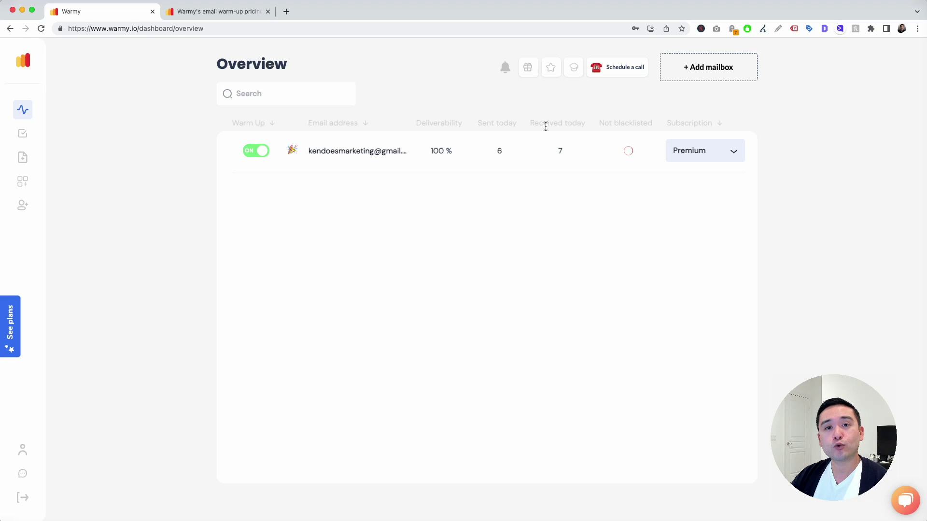
pyautogui.click(333, 151)
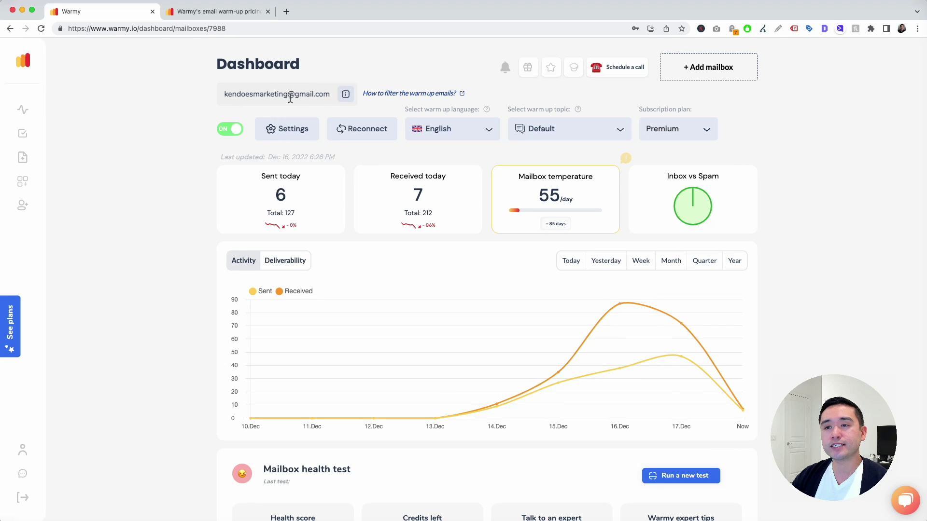
pyautogui.click(292, 129)
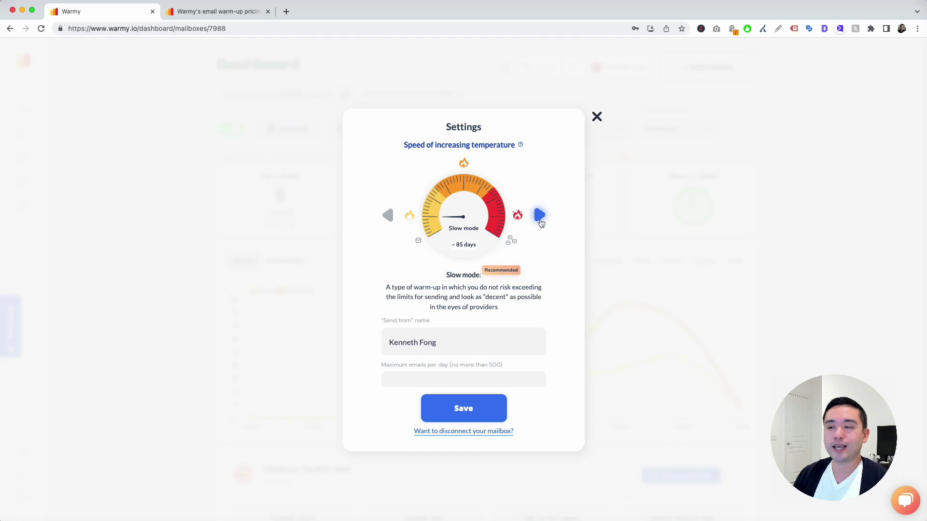
pyautogui.moveTo(470, 237)
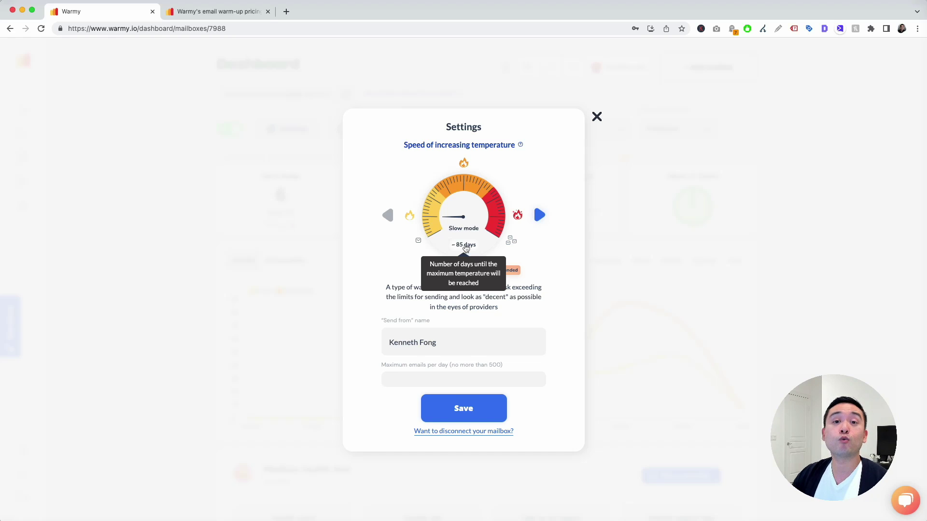
pyautogui.click(539, 221)
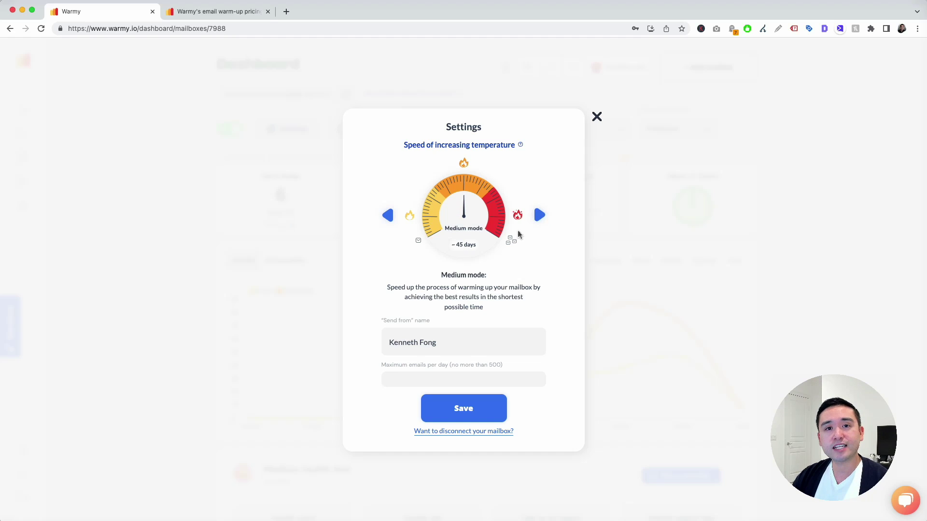
pyautogui.click(539, 216)
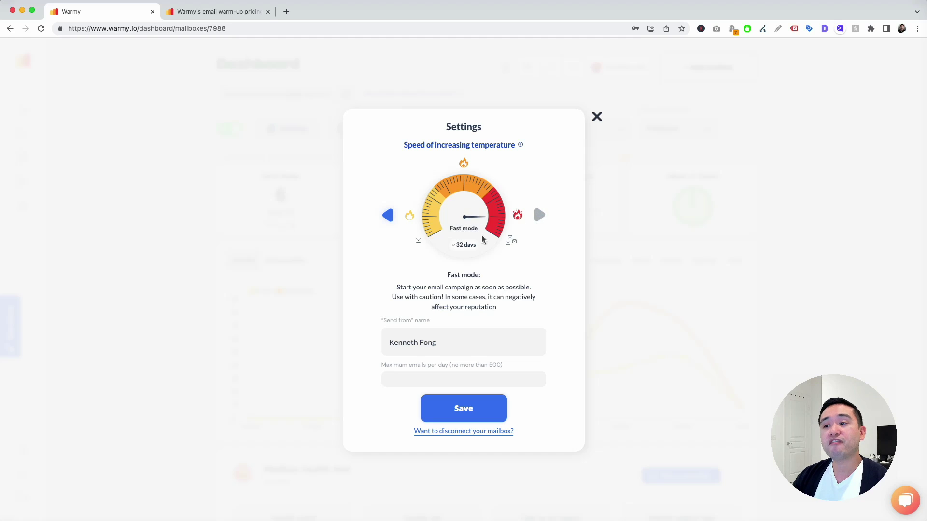
pyautogui.moveTo(470, 241)
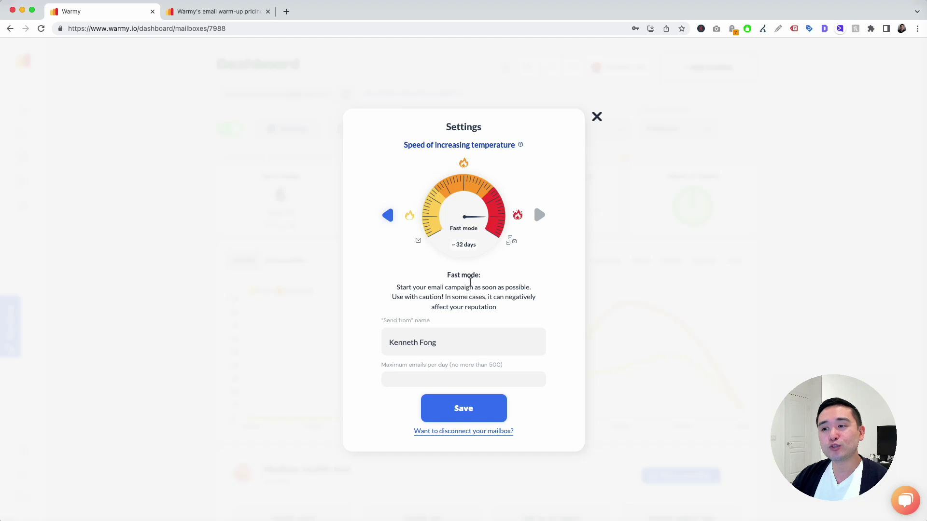
pyautogui.moveTo(445, 297); pyautogui.dragTo(532, 297)
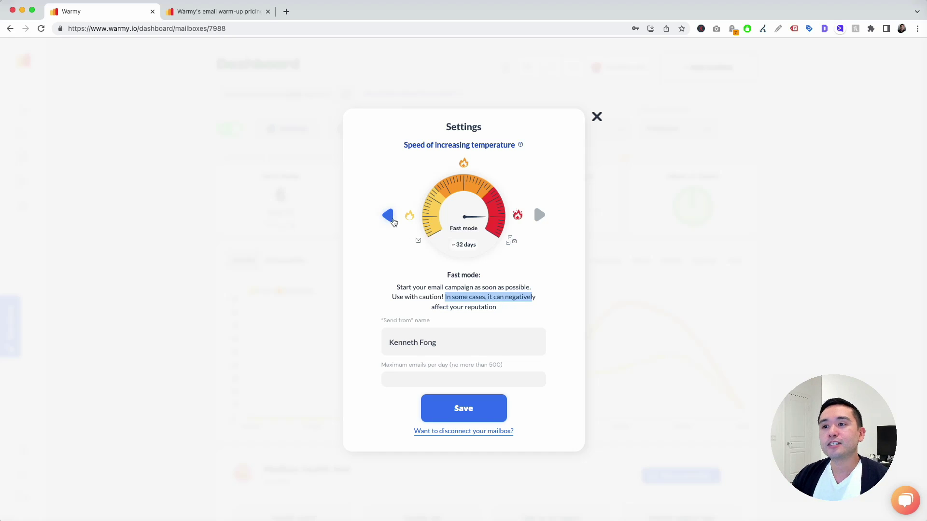
pyautogui.click(392, 221)
pyautogui.click(392, 221)
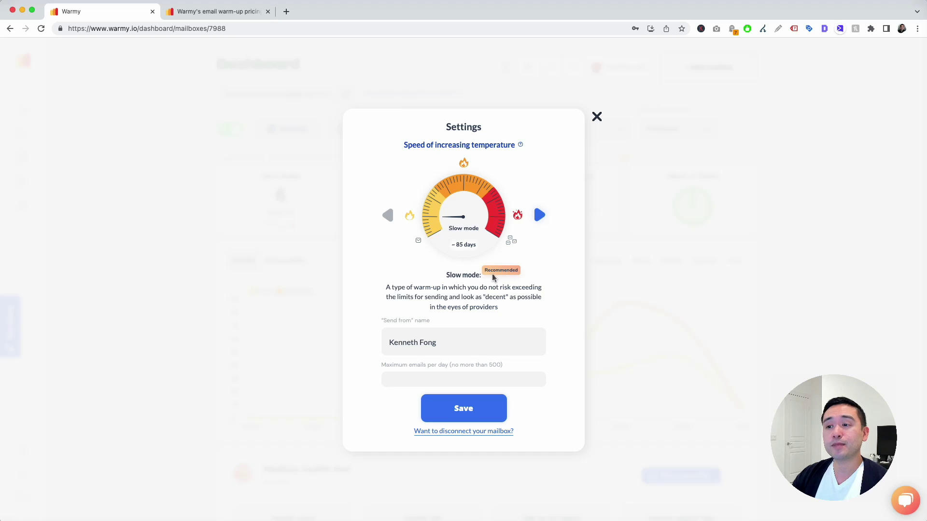
pyautogui.click(597, 117)
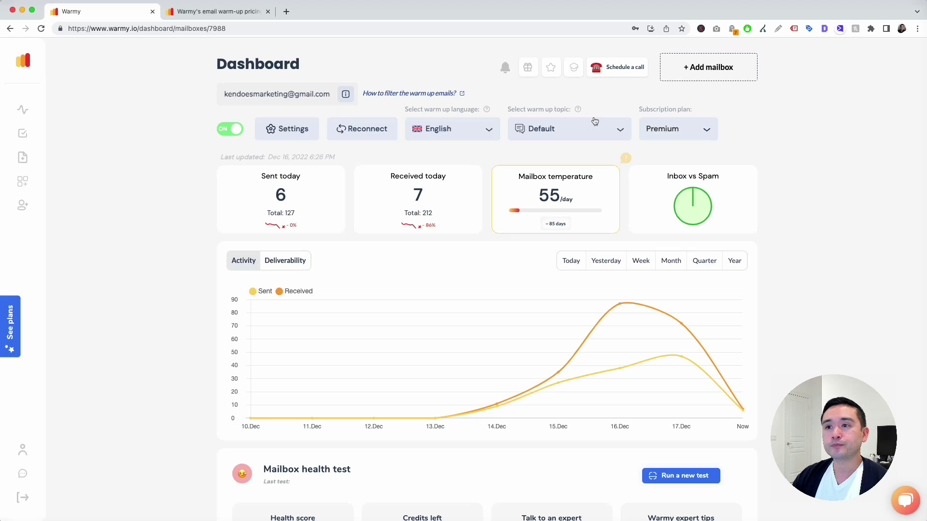
pyautogui.click(486, 135)
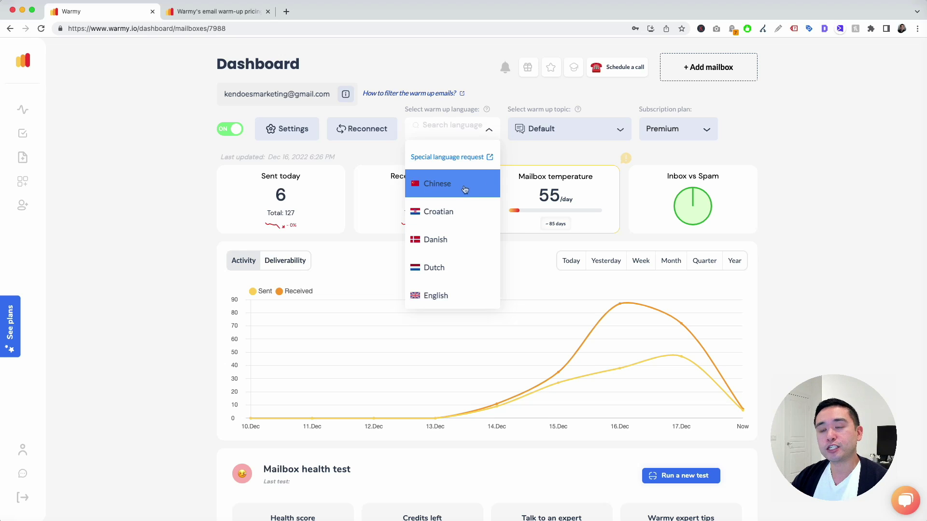
pyautogui.scroll(-8, 464, 190)
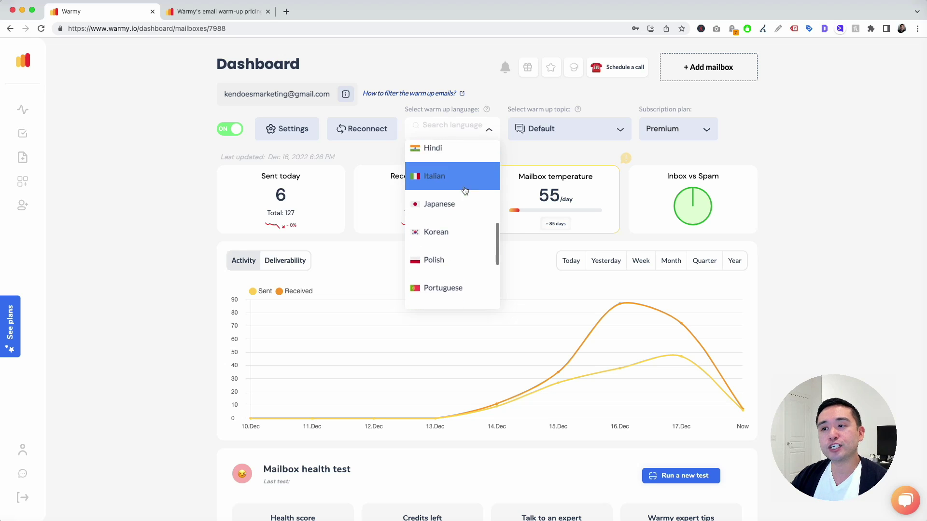
pyautogui.scroll(-4, 464, 189)
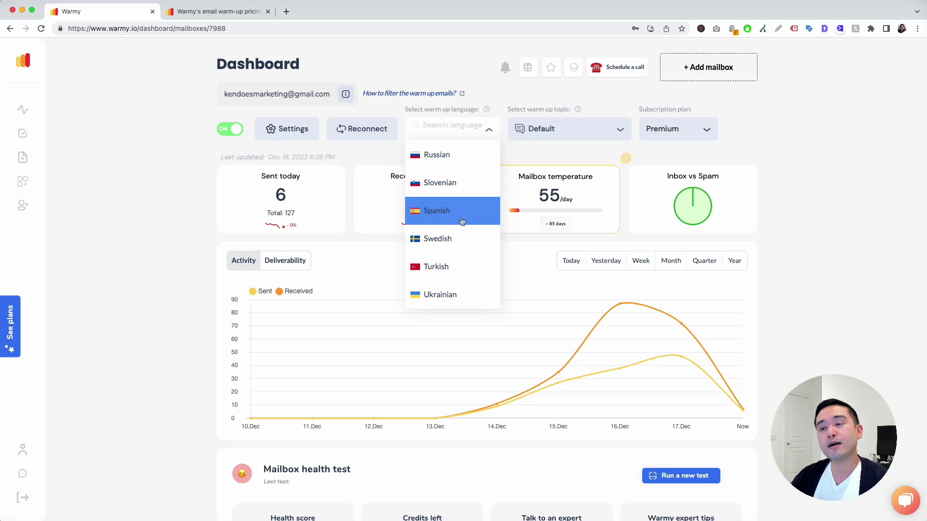
pyautogui.scroll(5, 460, 221)
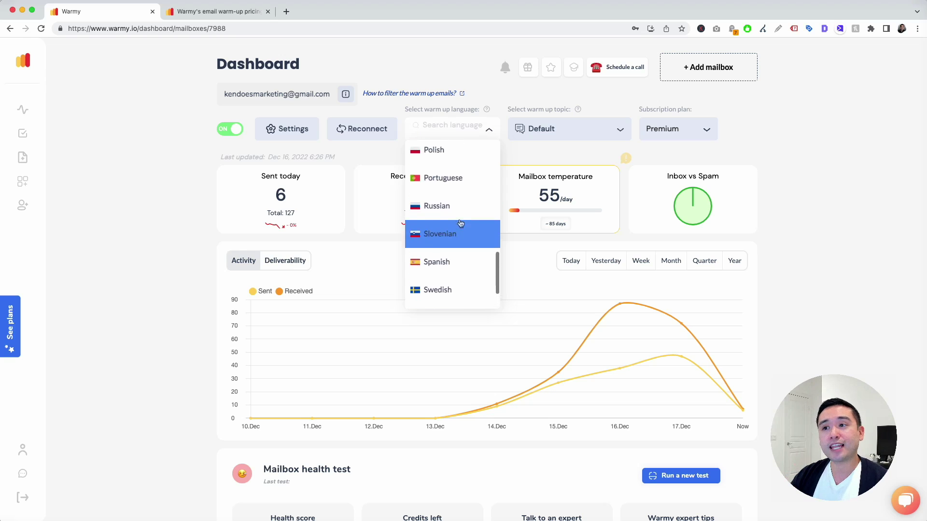
pyautogui.scroll(6, 460, 221)
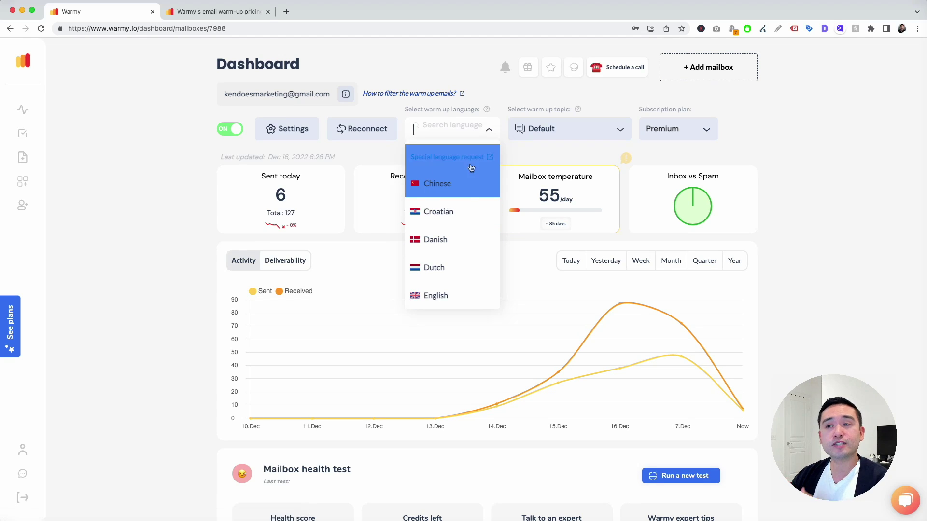
pyautogui.click(498, 77)
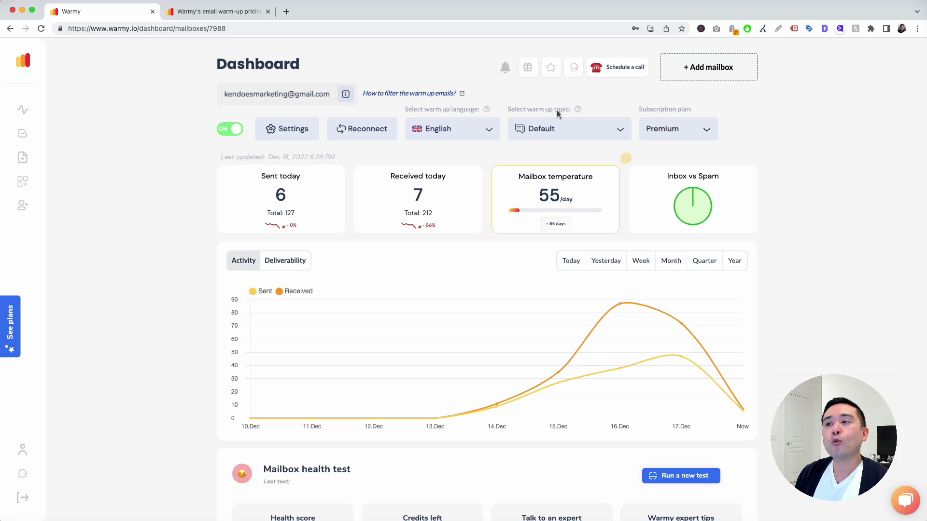
pyautogui.click(569, 135)
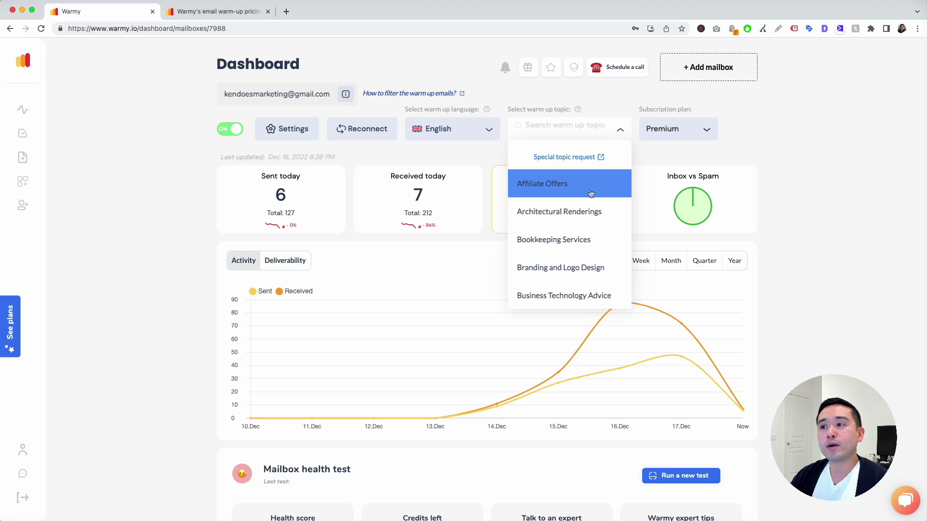
pyautogui.scroll(-3, 590, 192)
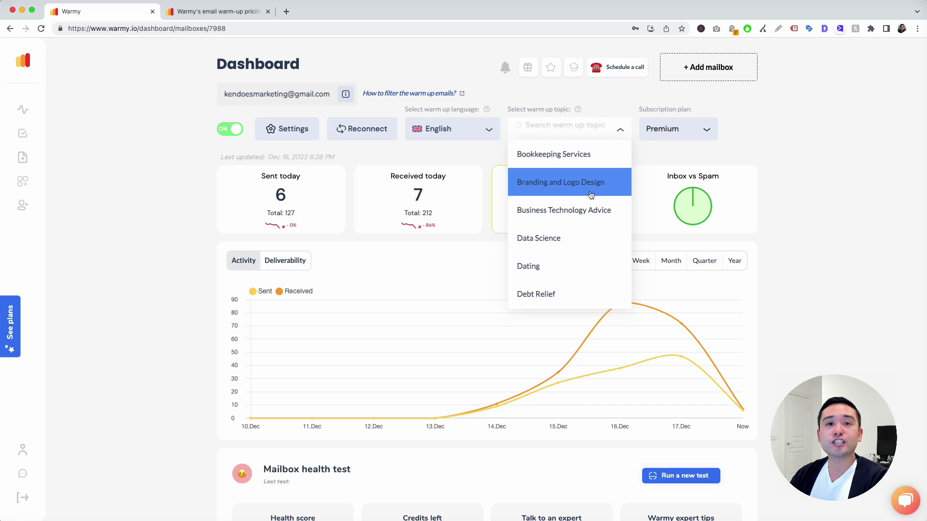
pyautogui.scroll(-5, 590, 196)
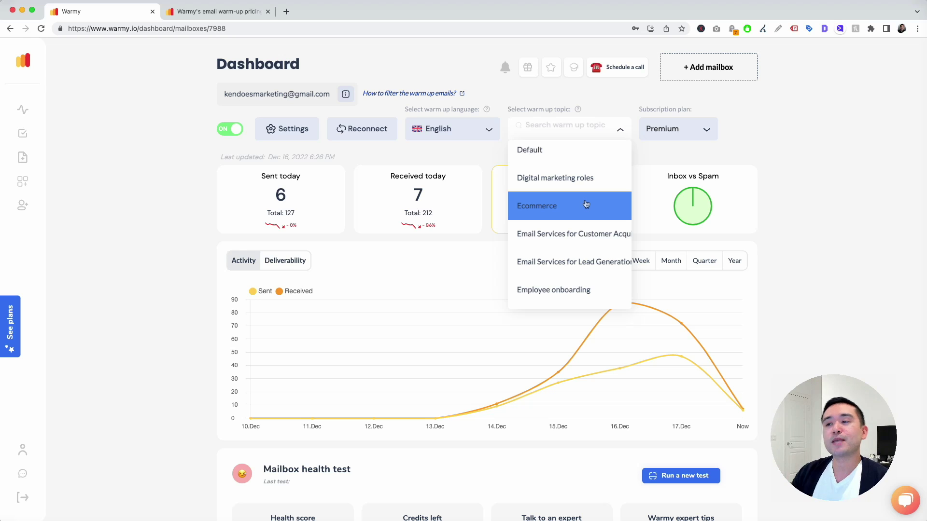
pyautogui.scroll(6, 586, 205)
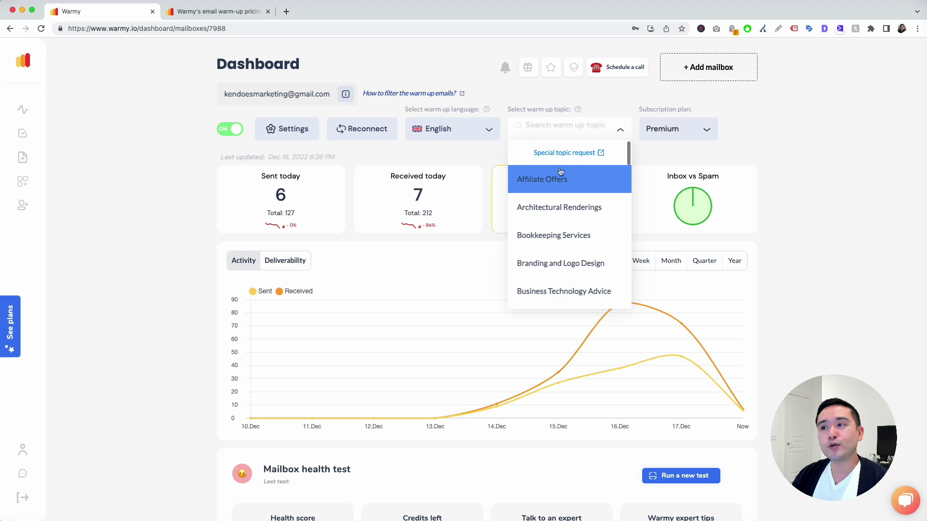
pyautogui.scroll(-5, 579, 213)
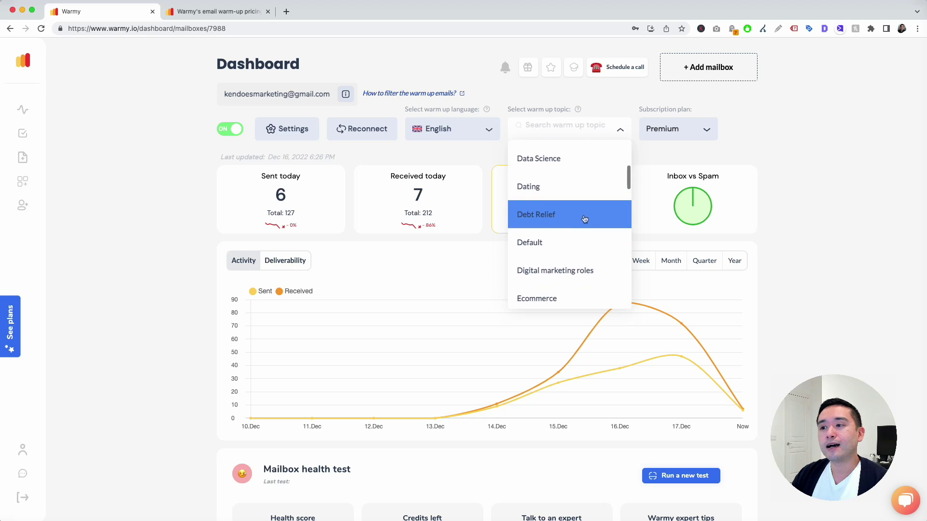
pyautogui.scroll(-1, 583, 241)
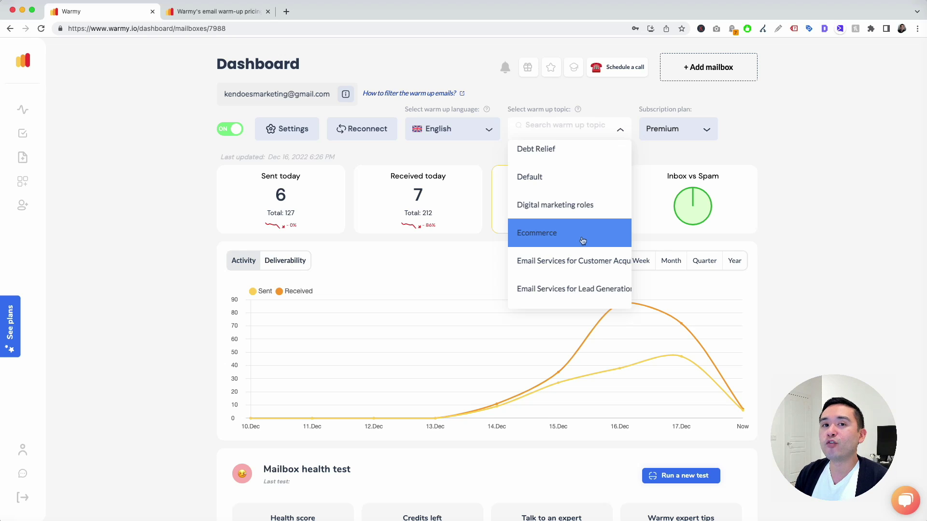
pyautogui.click(716, 169)
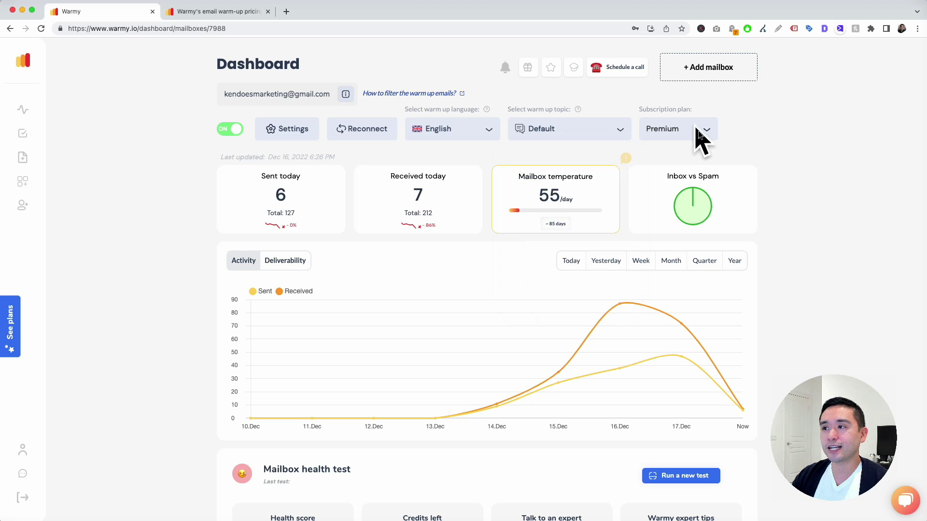
pyautogui.scroll(-1, 707, 139)
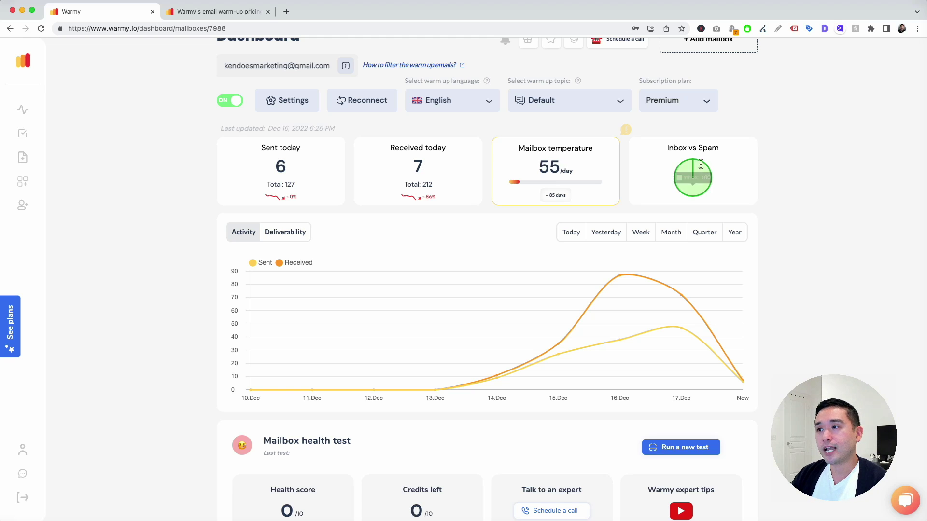
pyautogui.moveTo(703, 173)
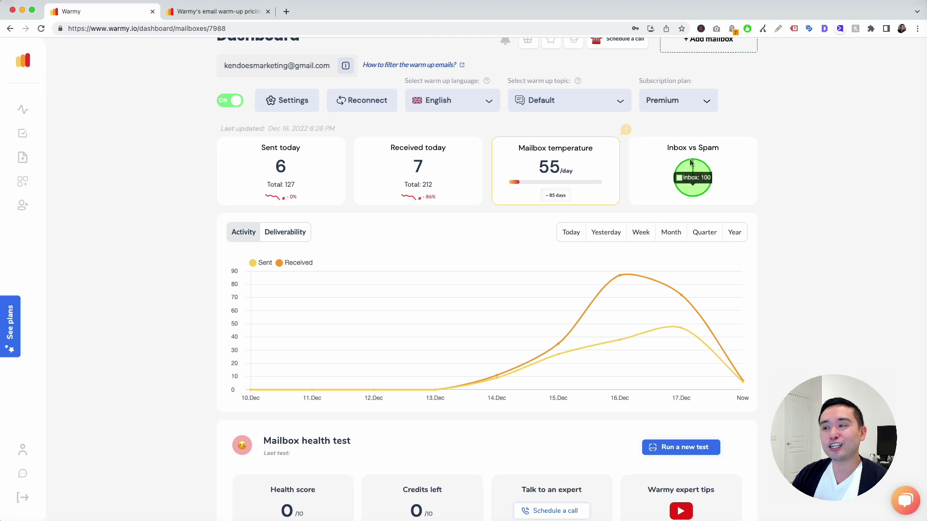
pyautogui.scroll(-1, 700, 167)
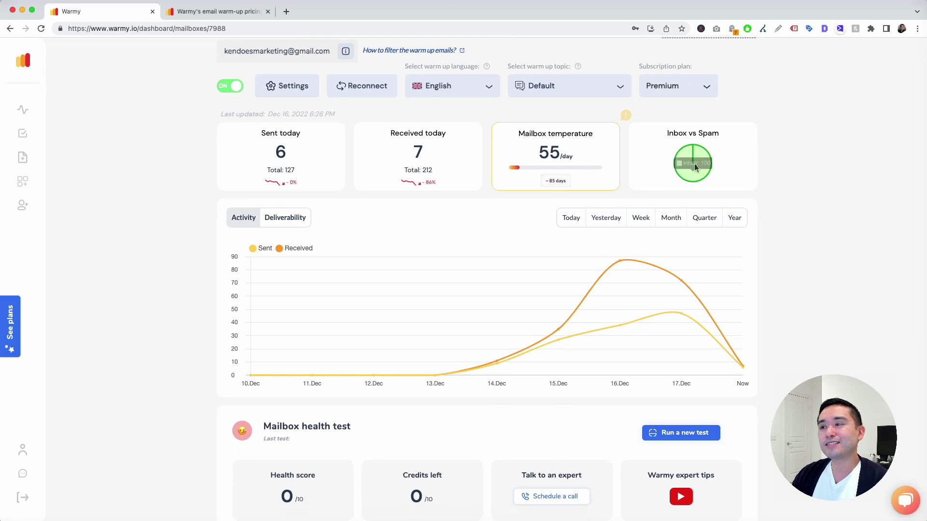
pyautogui.scroll(-4, 688, 186)
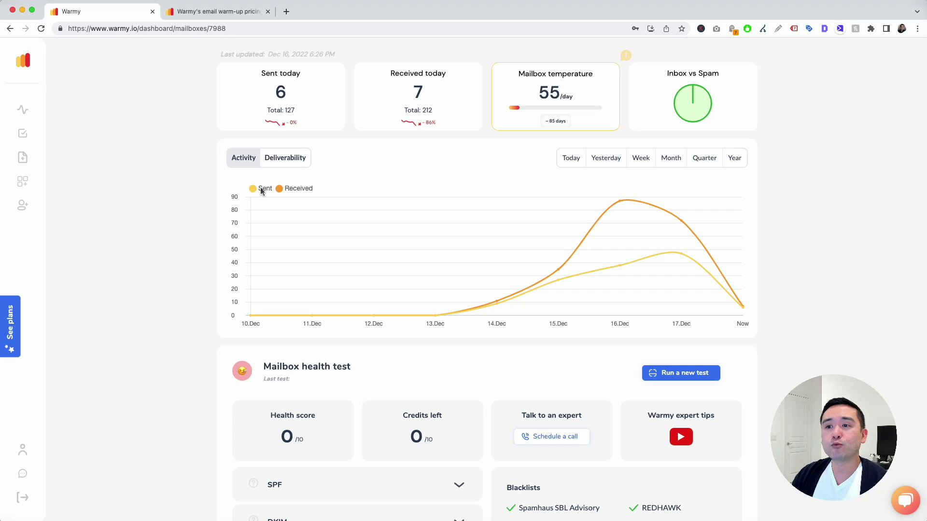
pyautogui.click(281, 158)
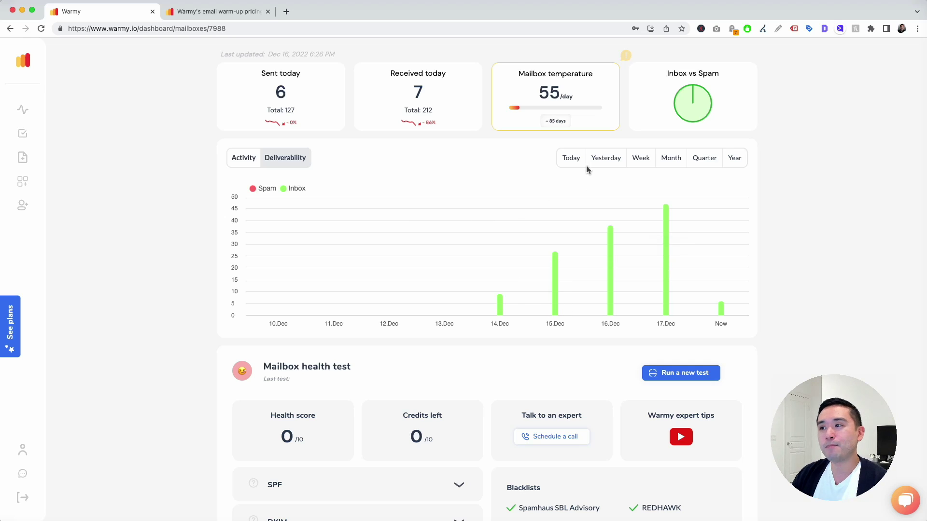
# Show deliverability for yesterday by hour, then for the past week, and review mailbox health
pyautogui.click(610, 160)
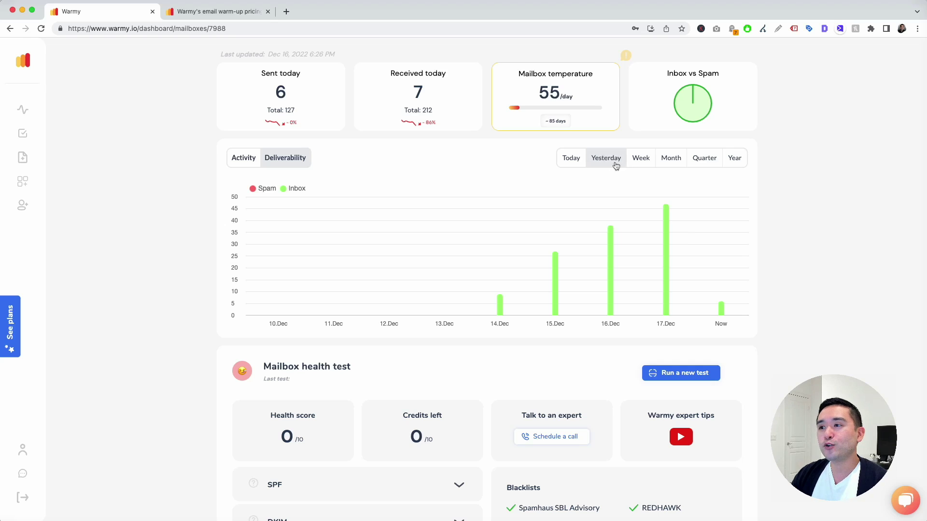
pyautogui.click(641, 162)
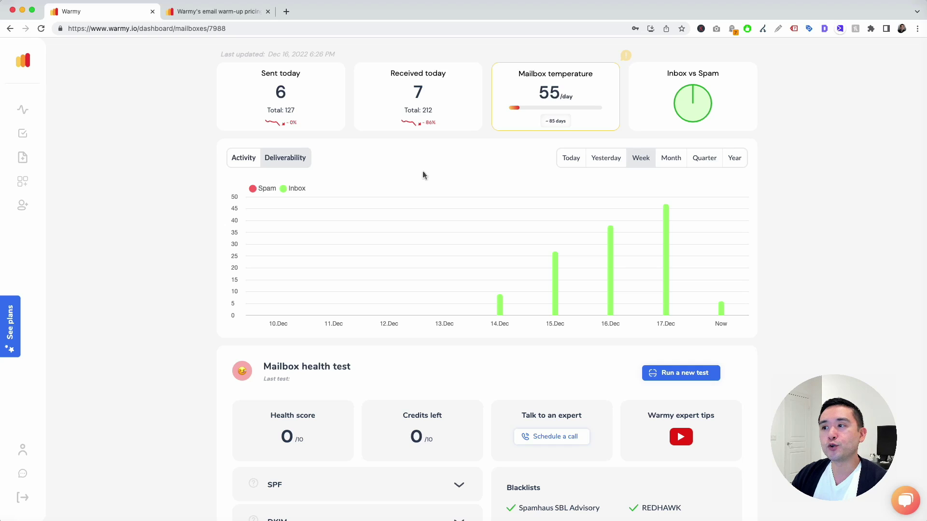
pyautogui.scroll(-3, 423, 174)
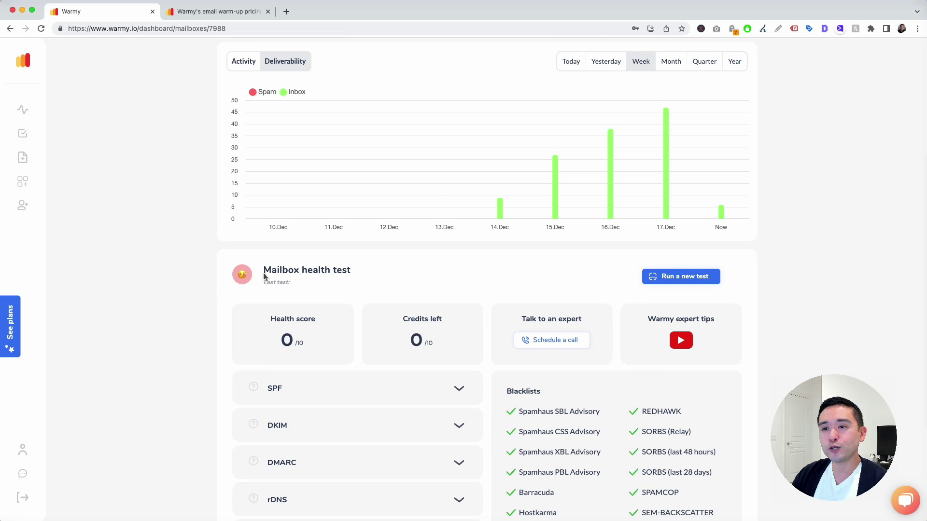
pyautogui.scroll(-1, 263, 273)
pyautogui.moveTo(263, 234); pyautogui.dragTo(369, 231)
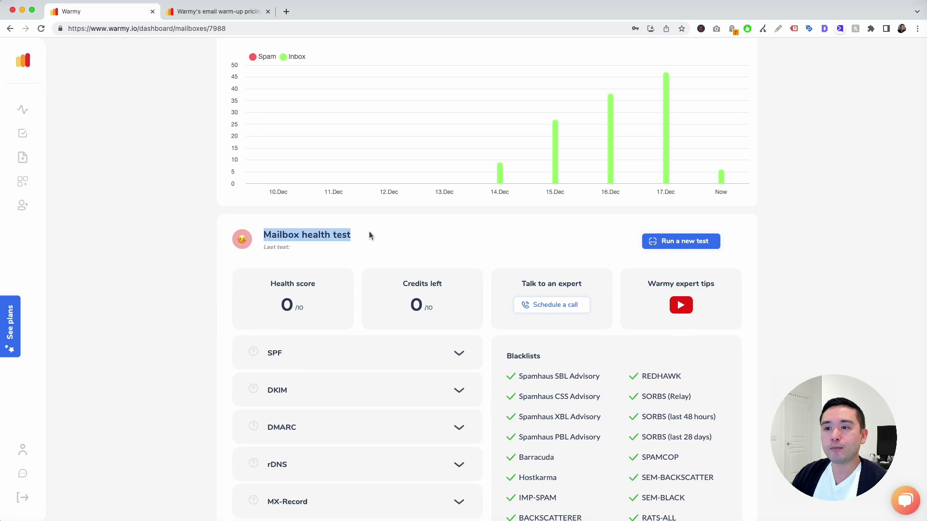
pyautogui.scroll(-1, 370, 233)
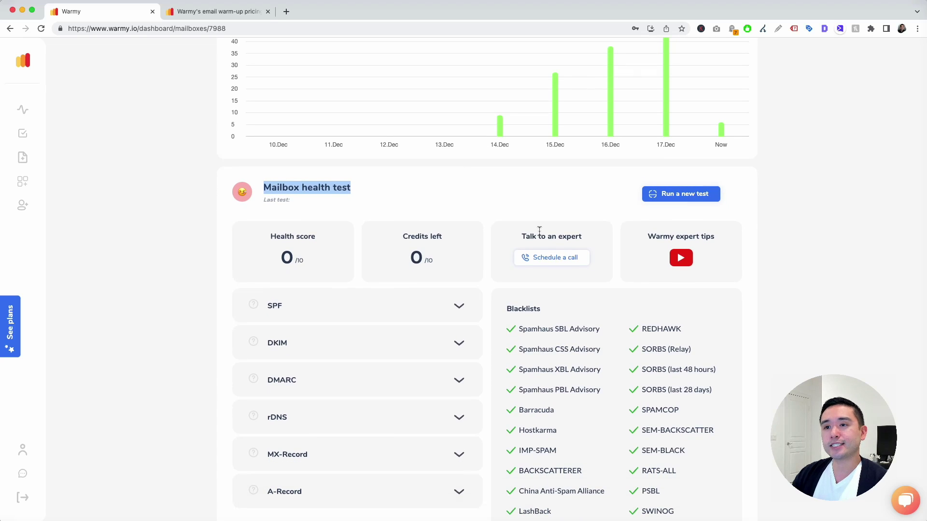
# Go back to the top and open the Email deliverability checker page
pyautogui.scroll(1, 407, 347)
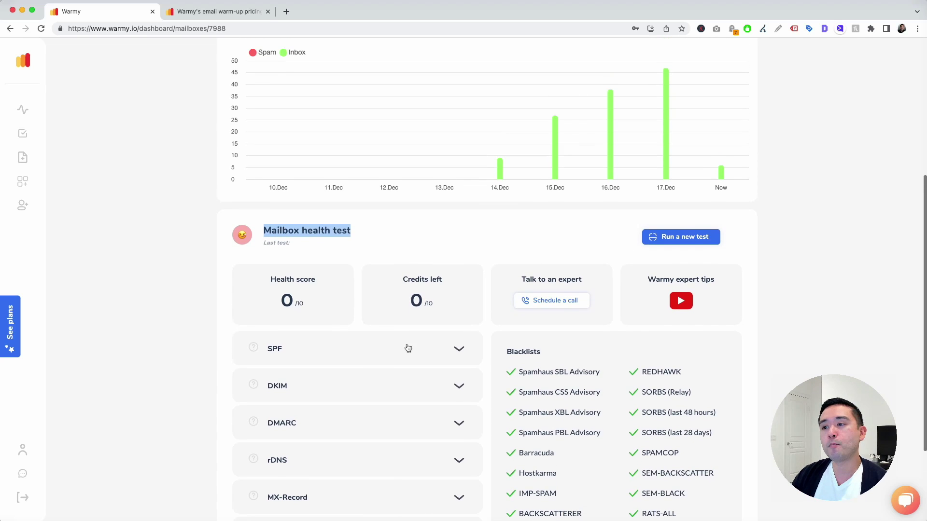
pyautogui.scroll(-3, 405, 331)
pyautogui.scroll(7, 374, 282)
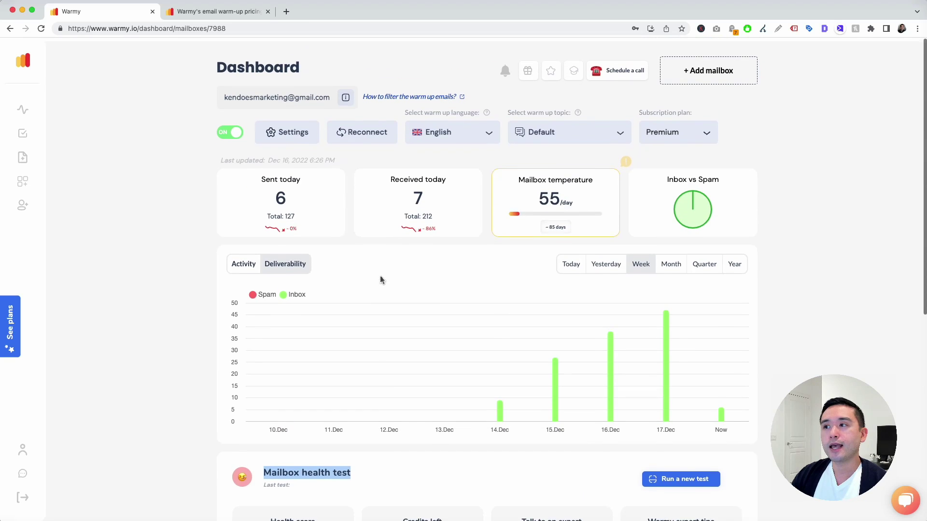
pyautogui.click(22, 138)
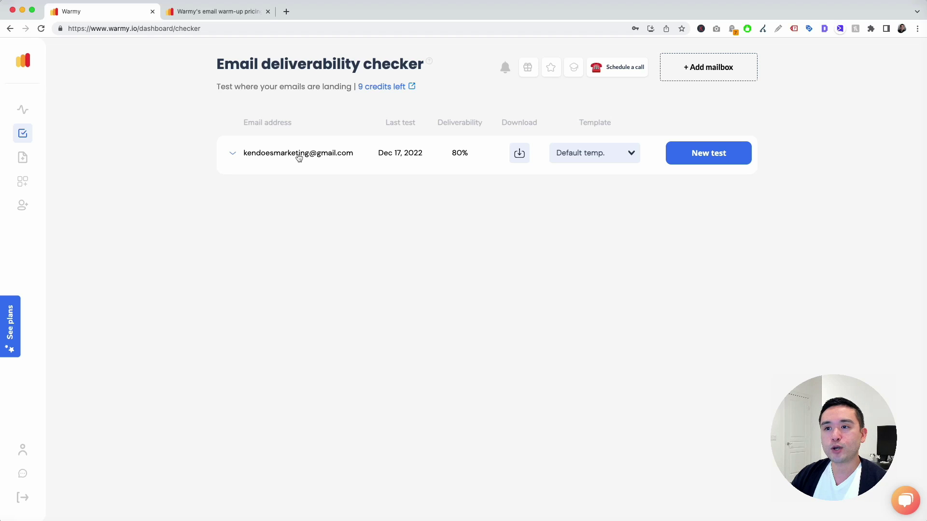
# Expand the mailbox's Dec 17, 2022 test to show its per-provider results
pyautogui.click(299, 157)
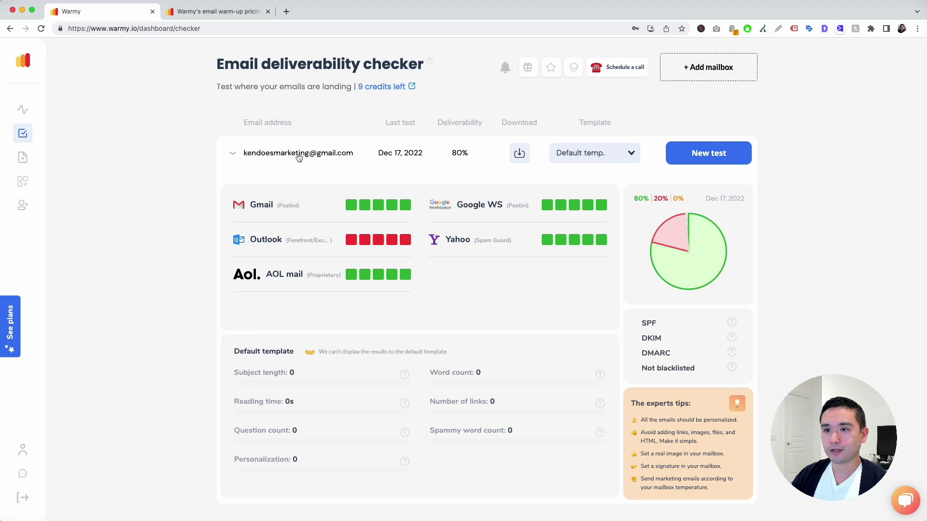
# Inspect the per-provider inbox/spam squares and the 80% inbox / 20% spam chart
pyautogui.scroll(-1, 299, 157)
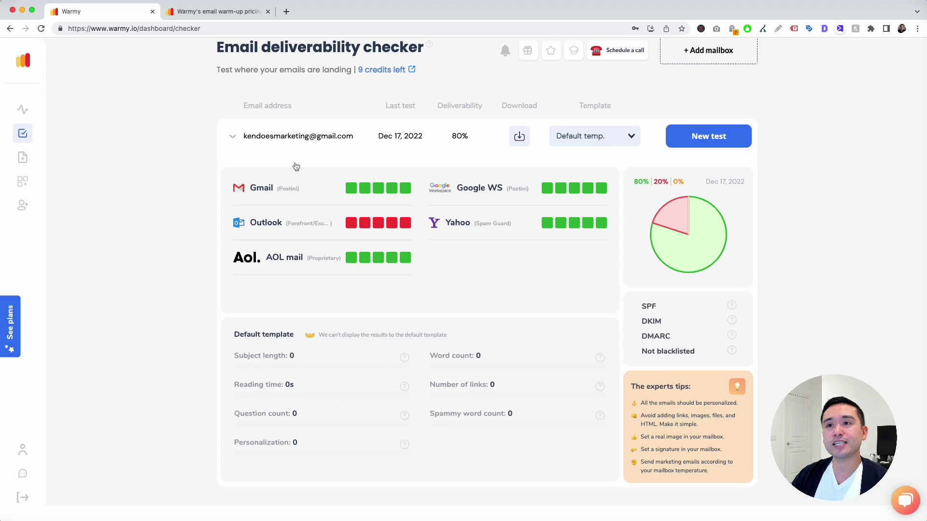
pyautogui.scroll(-1, 294, 166)
pyautogui.scroll(-2, 299, 169)
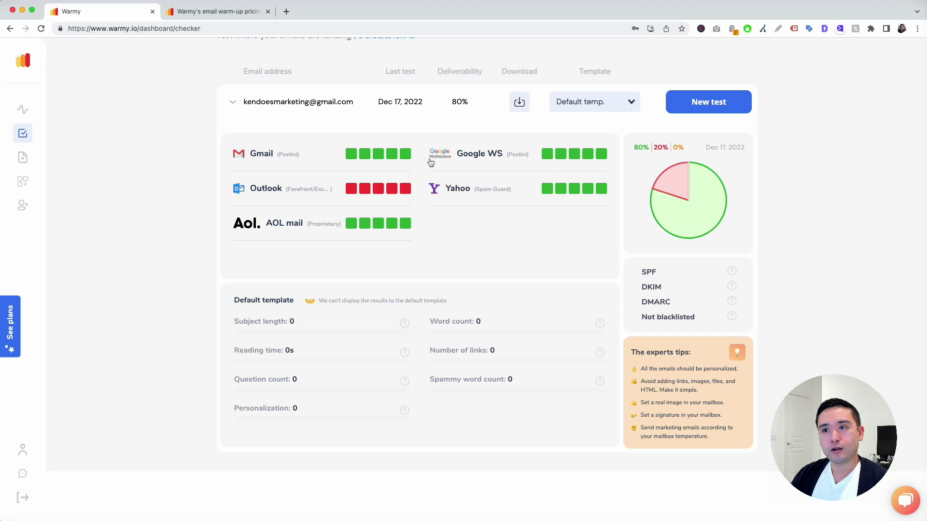
pyautogui.moveTo(349, 160)
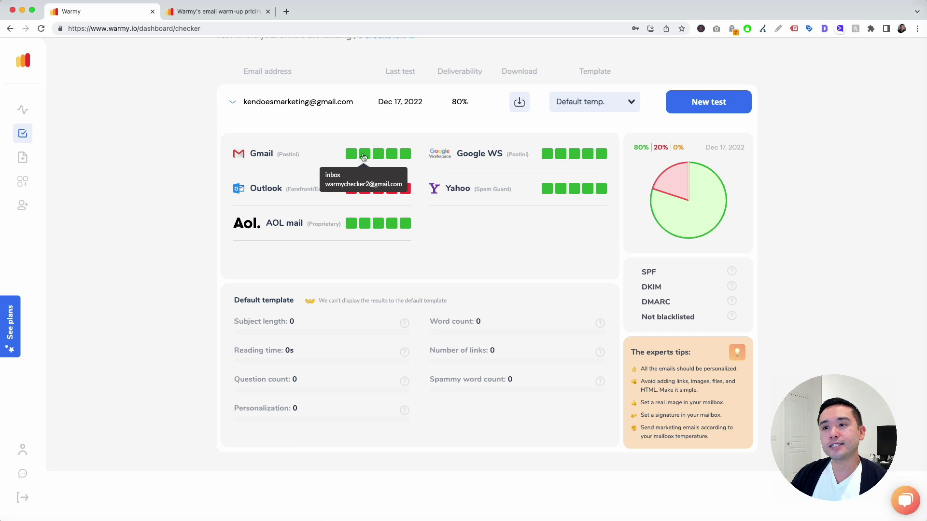
pyautogui.moveTo(403, 158)
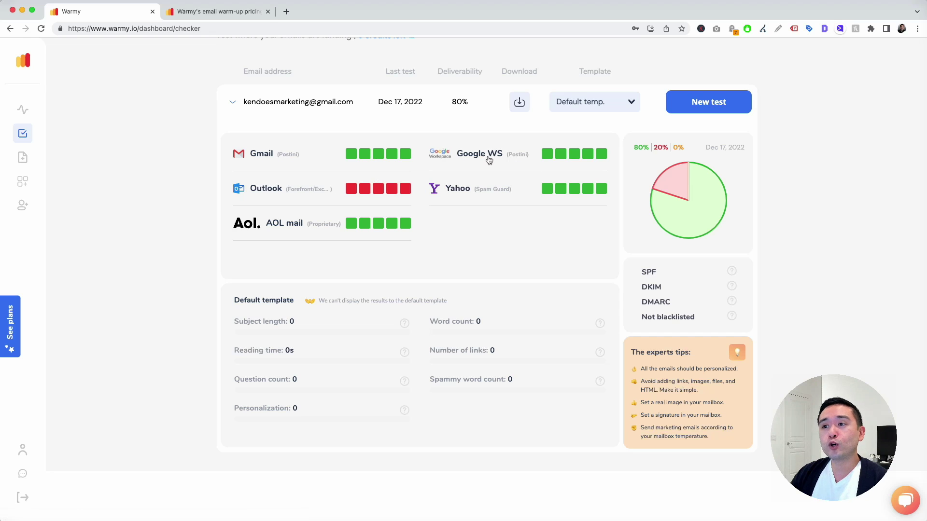
pyautogui.moveTo(592, 190)
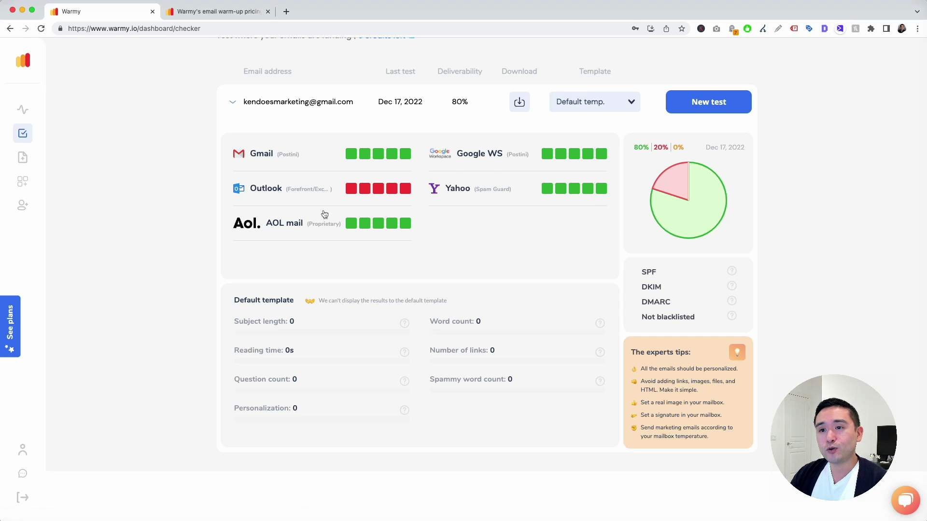
pyautogui.moveTo(351, 192)
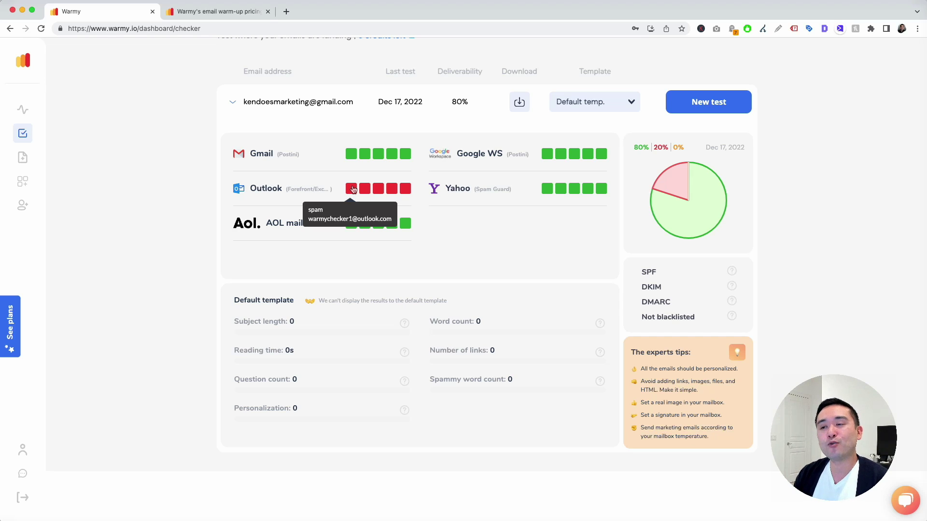
# Finish reviewing the test results and expert tips, then go to the Template warm up page
pyautogui.scroll(1, 498, 242)
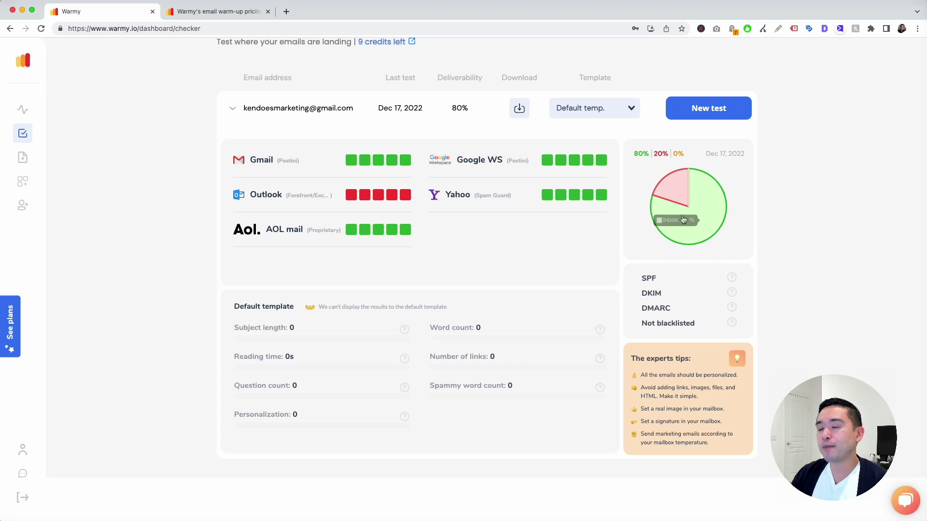
pyautogui.moveTo(676, 196)
pyautogui.moveTo(642, 156)
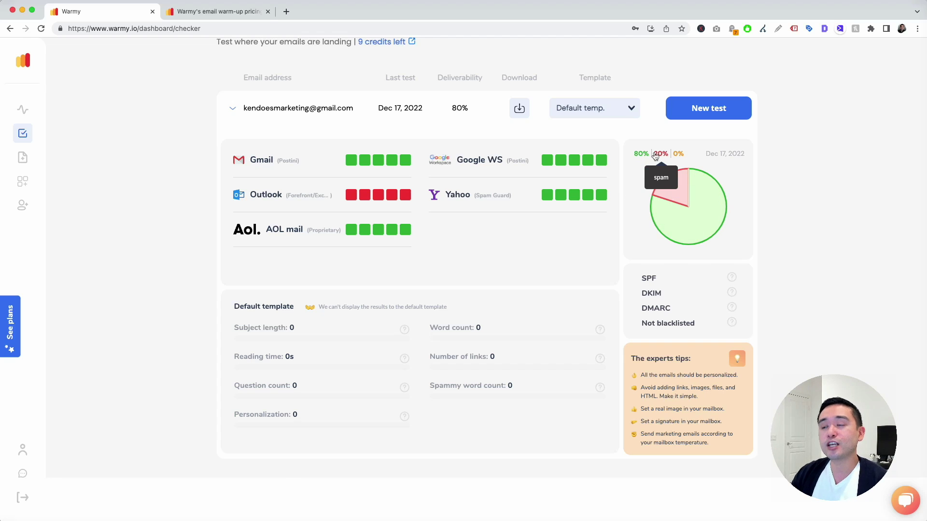
pyautogui.scroll(-2, 707, 160)
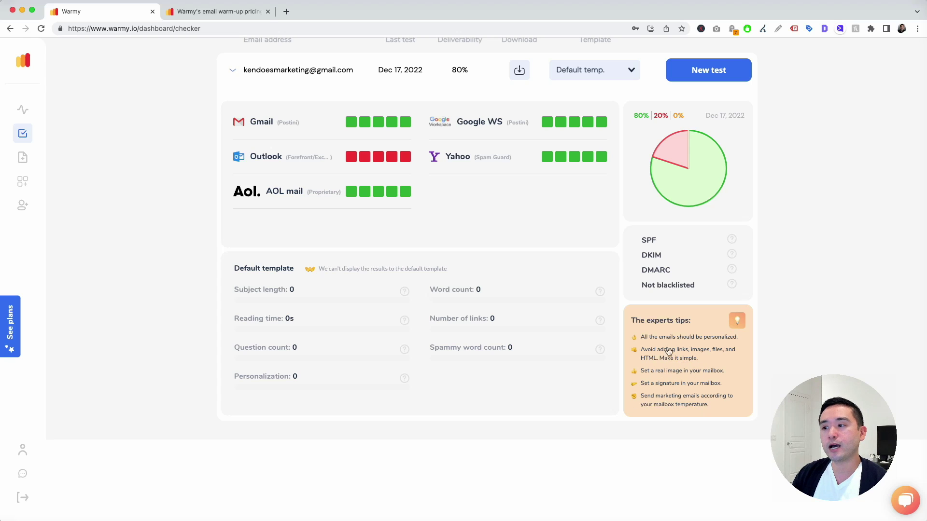
pyautogui.scroll(3, 680, 405)
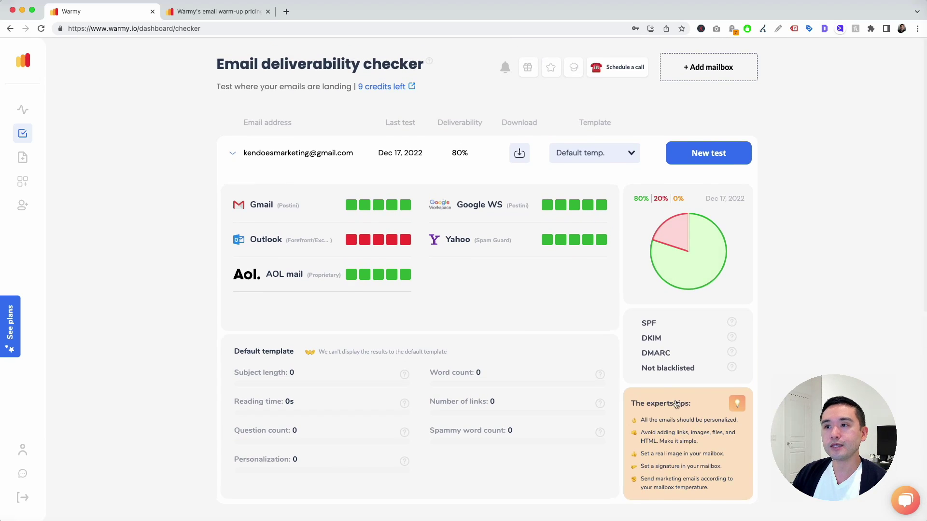
pyautogui.click(23, 158)
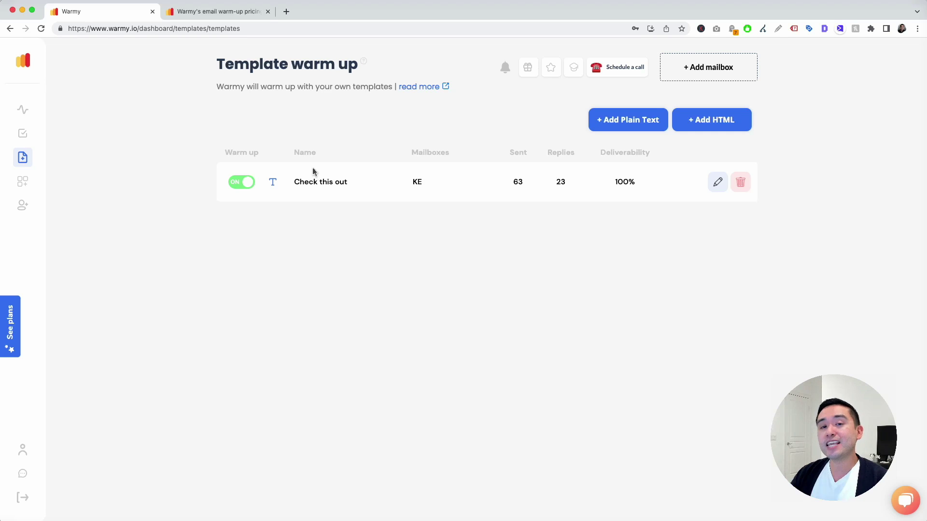
# Start a new plain-text warm-up template from the Template warm up page
pyautogui.click(606, 126)
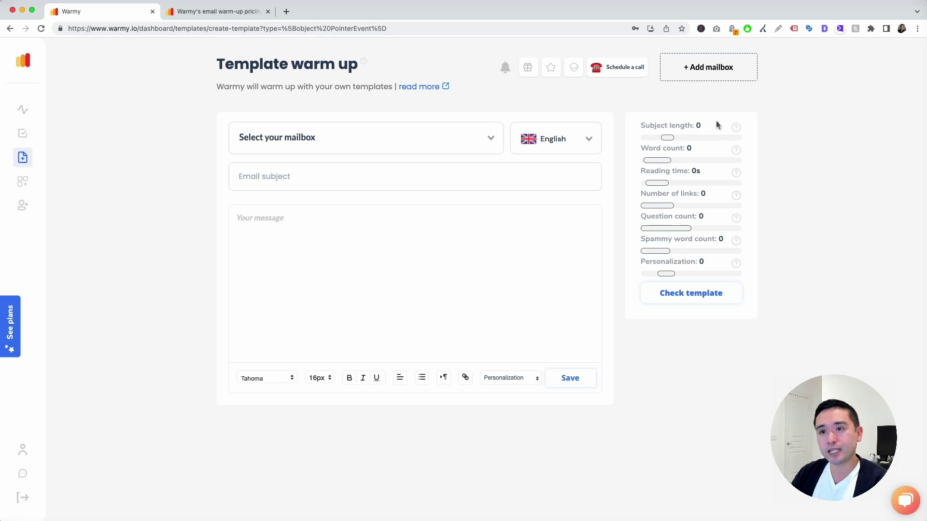
# Choose the sending mailbox and set the subject 'I would like to partner with you'
pyautogui.click(312, 144)
pyautogui.click(318, 169)
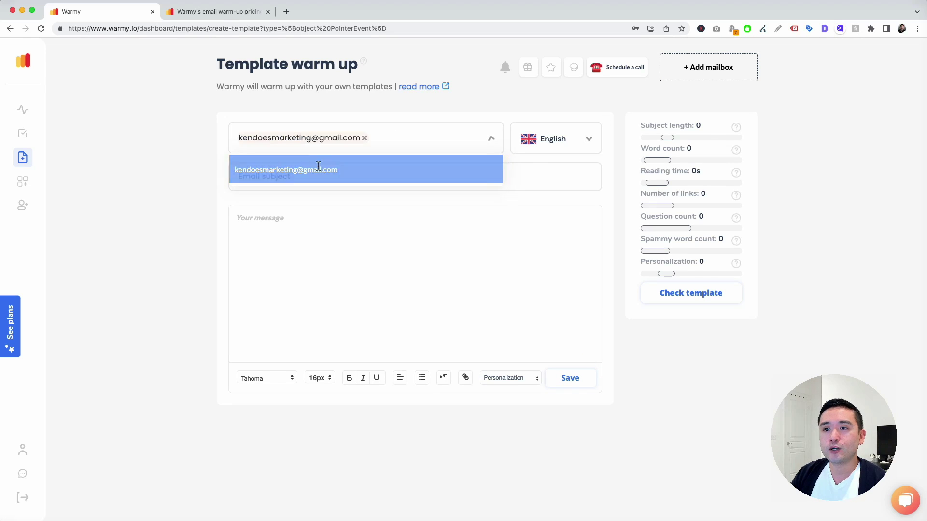
pyautogui.click(310, 174)
pyautogui.write('t')
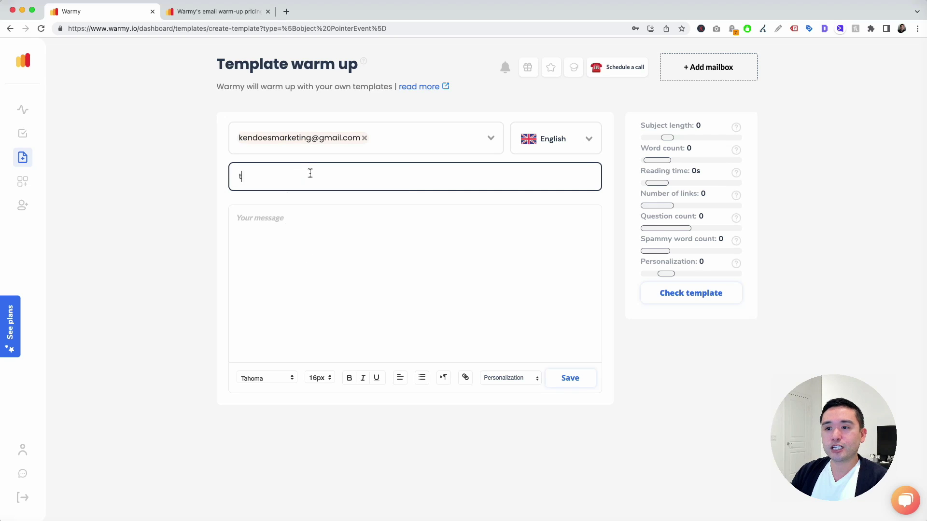
pyautogui.write('rie')
pyautogui.press('BackSpace')
pyautogui.press('BackSpace')
pyautogui.press('BackSpace')
pyautogui.press('BackSpace')
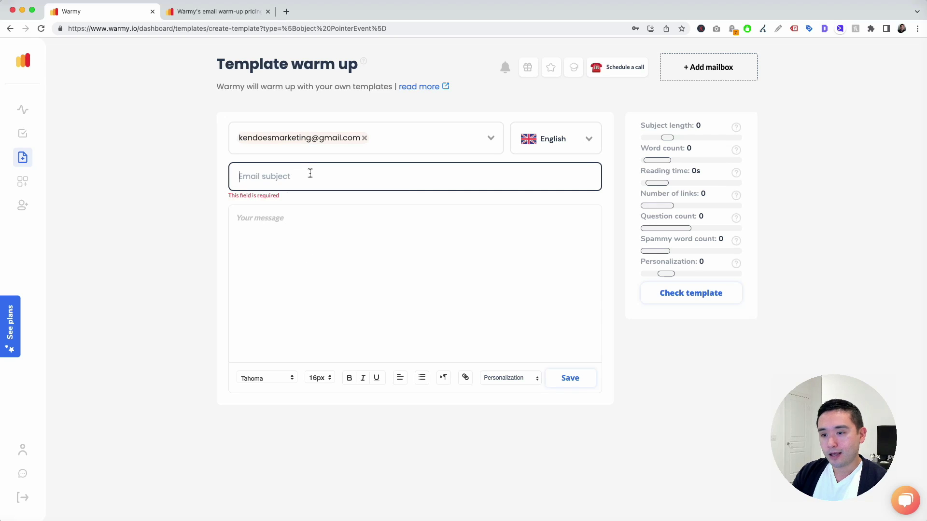
pyautogui.write('I would lo')
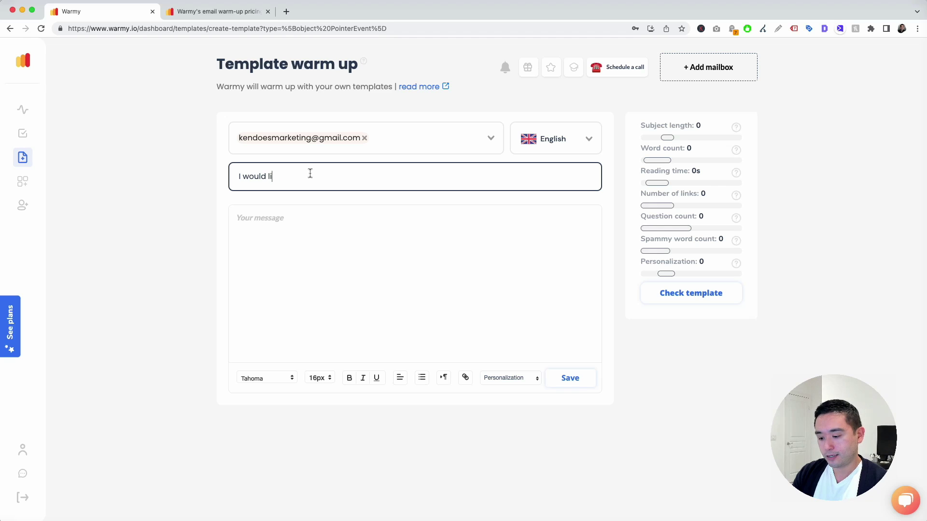
pyautogui.write('ke to partner with you')
# Write a body proposing a partnership to grow e-commerce revenue, signed with your name, and run the check
pyautogui.click(291, 226)
pyautogui.write('Hi')
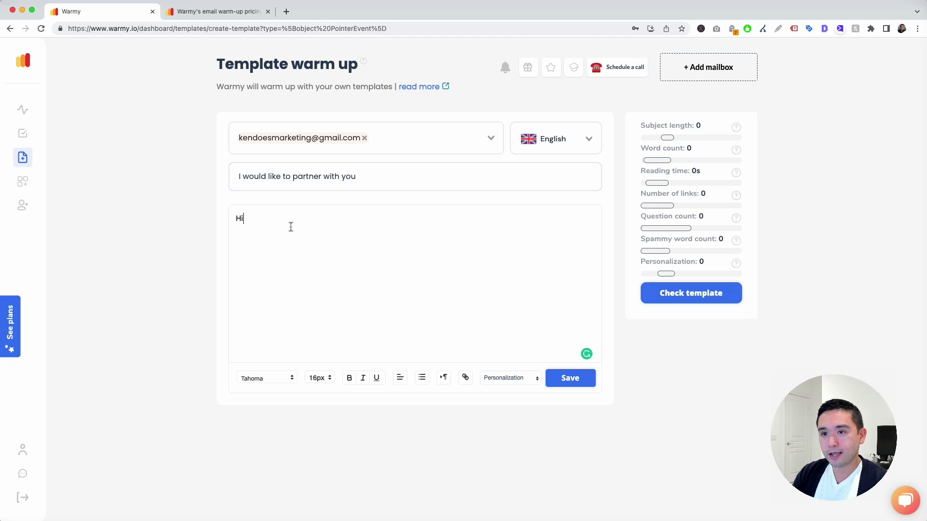
pyautogui.write(',  I was wondering i')
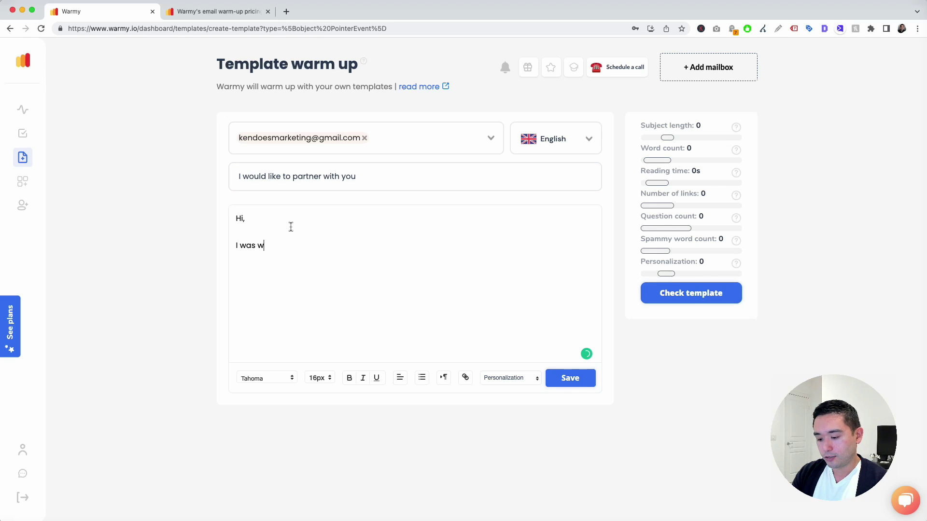
pyautogui.write('f you would like to partner with me and increase your e-commerce revenue')
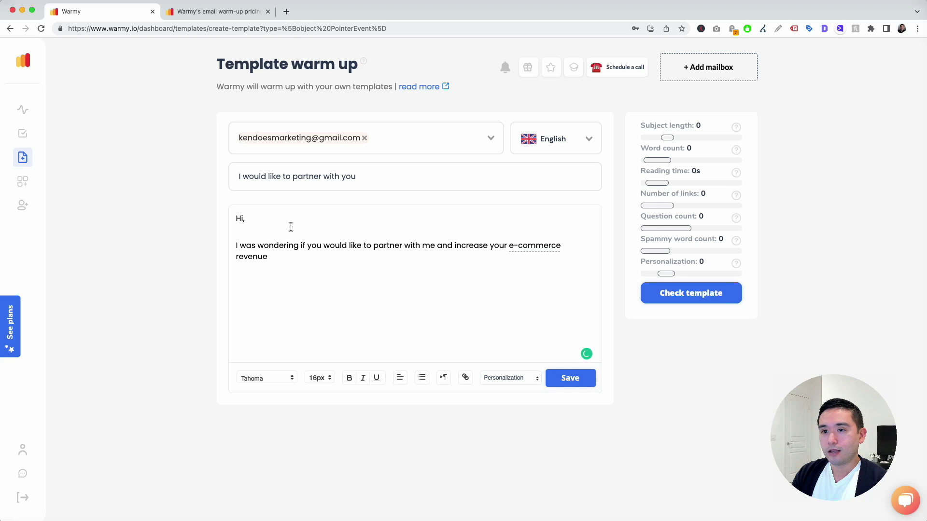
pyautogui.write('.  Thank')
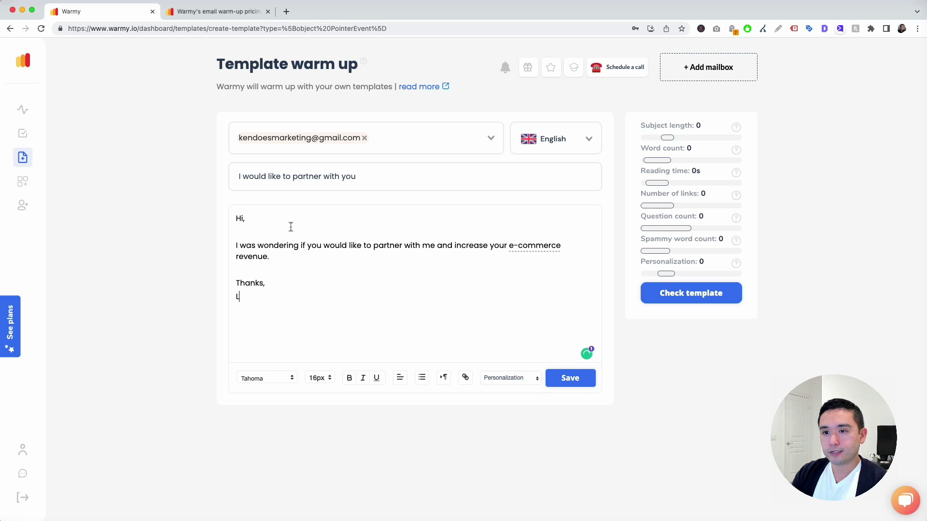
pyautogui.write('s, L')
pyautogui.press('BackSpace')
pyautogui.write('Ken')
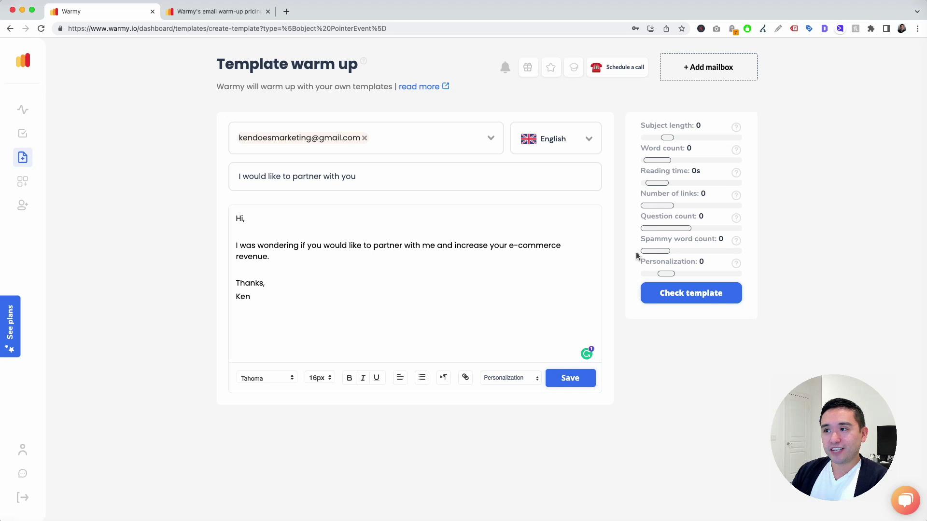
pyautogui.click(682, 299)
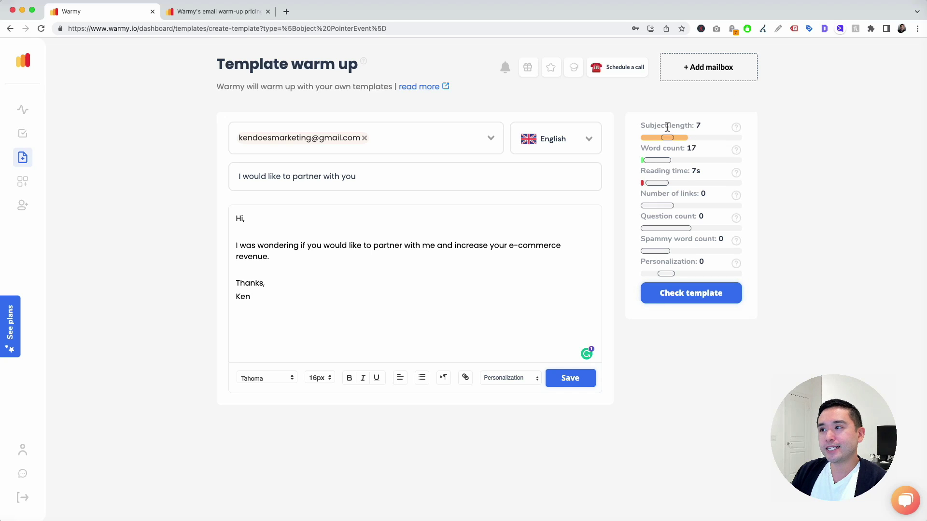
# Read the recommendations for subject length 7, 17 words and 7s reading time
pyautogui.moveTo(646, 126); pyautogui.dragTo(701, 126)
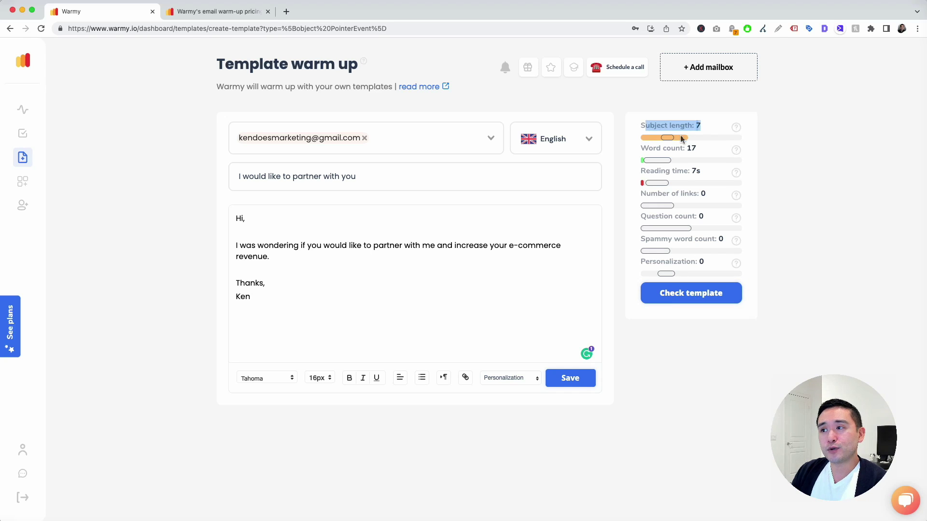
pyautogui.moveTo(734, 130)
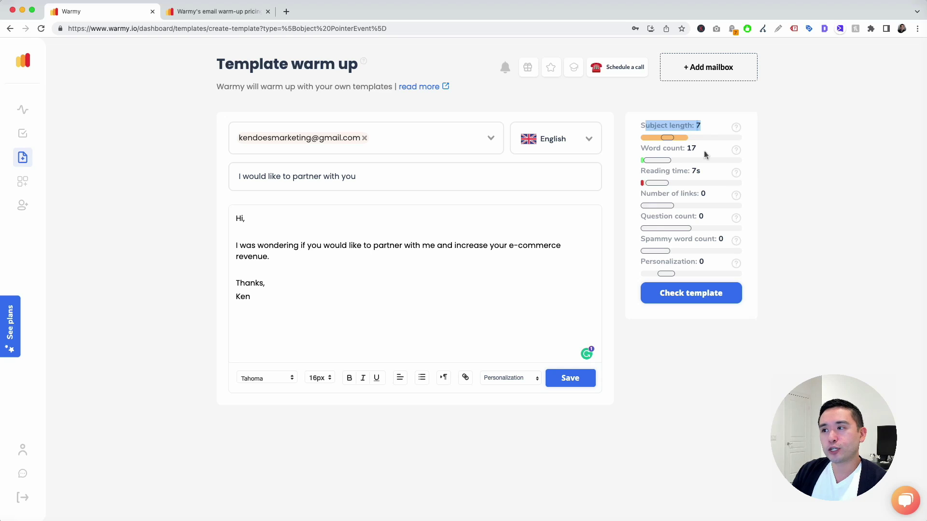
pyautogui.moveTo(736, 151)
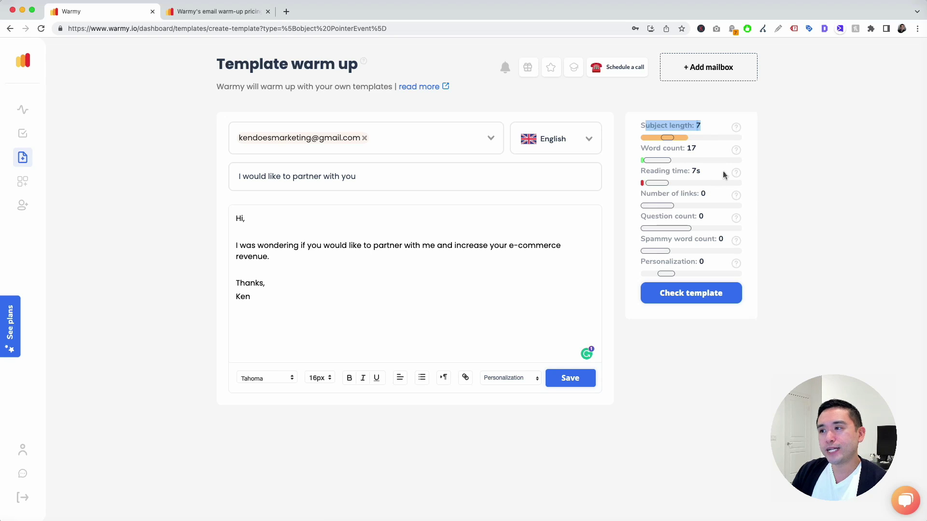
pyautogui.moveTo(735, 174)
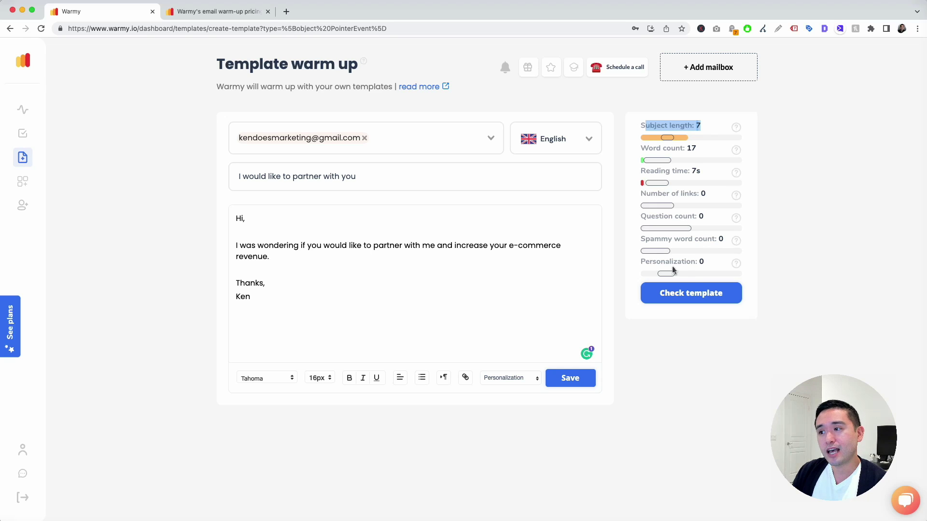
pyautogui.click(700, 264)
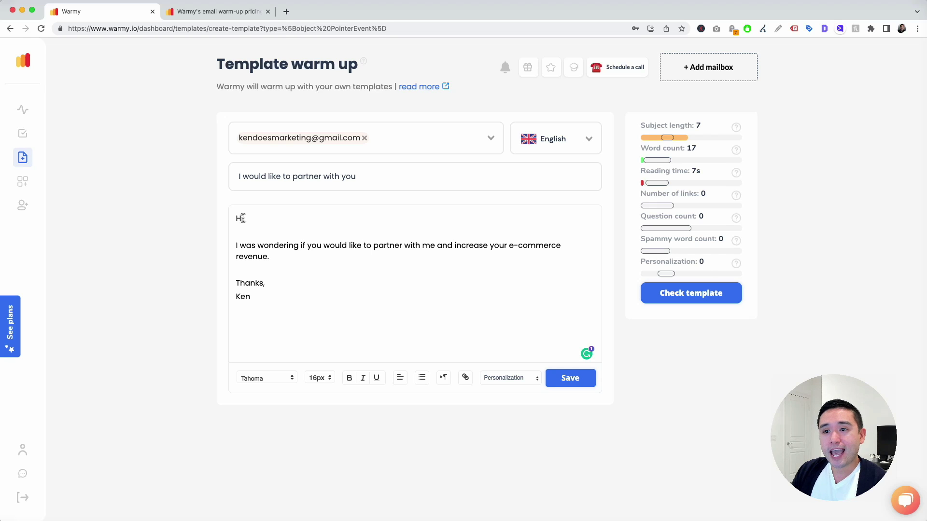
# Insert {{ Recipient_Name }} right after 'Hi' in the greeting and save the template
pyautogui.click(243, 218)
pyautogui.click(513, 380)
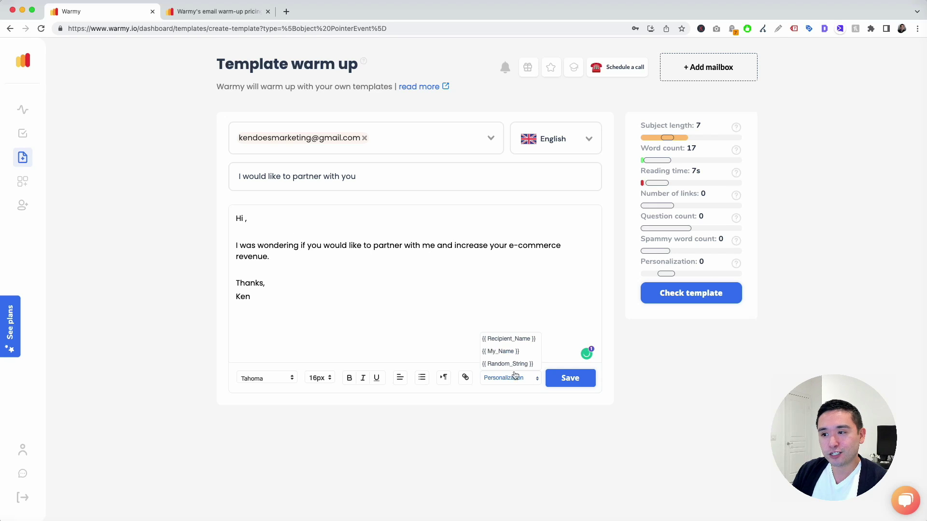
pyautogui.click(522, 341)
pyautogui.click(570, 378)
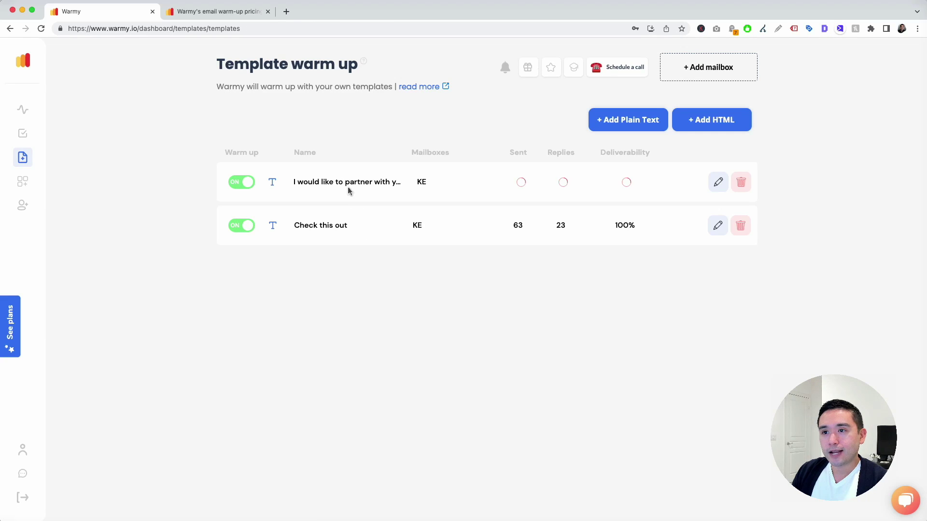
# Reopen the template and rerun the check so personalization scores 1
pyautogui.click(719, 183)
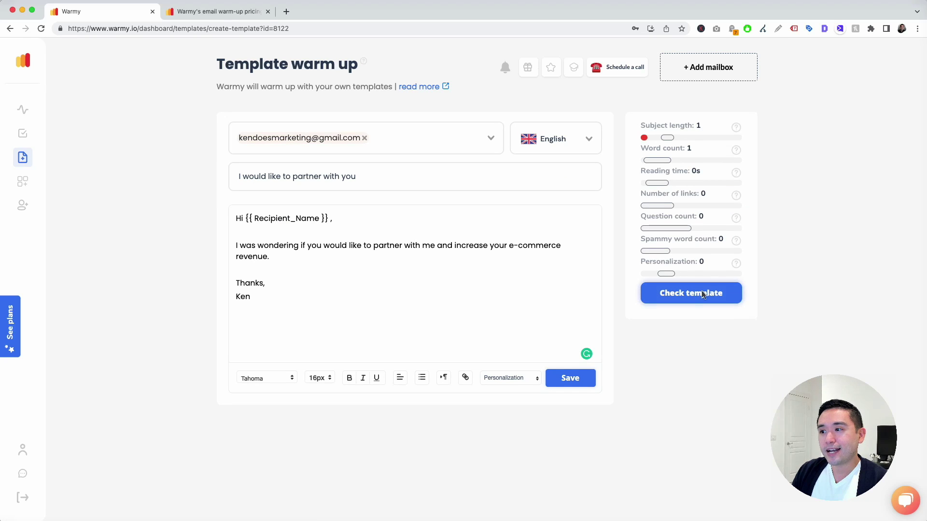
pyautogui.click(702, 295)
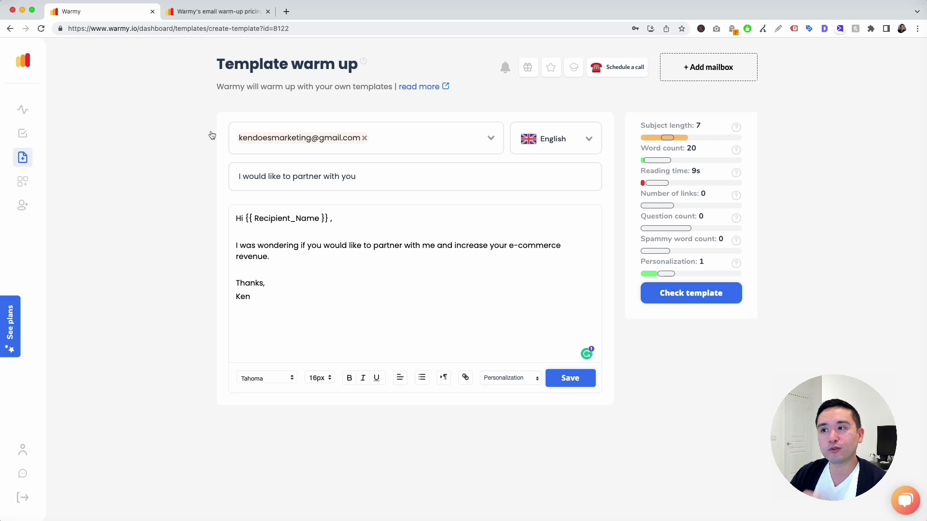
pyautogui.click(21, 182)
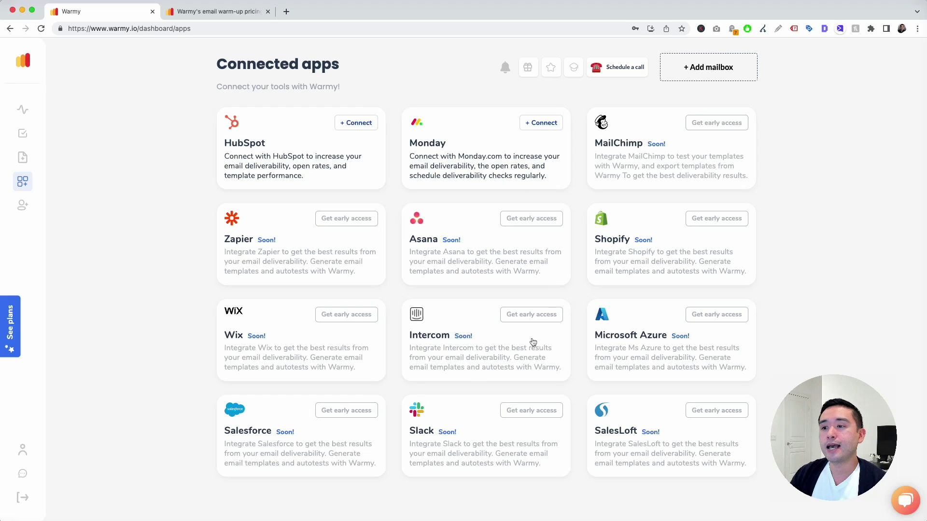
# After reviewing the HubSpot and Monday integrations, go to the Agency page
pyautogui.click(23, 205)
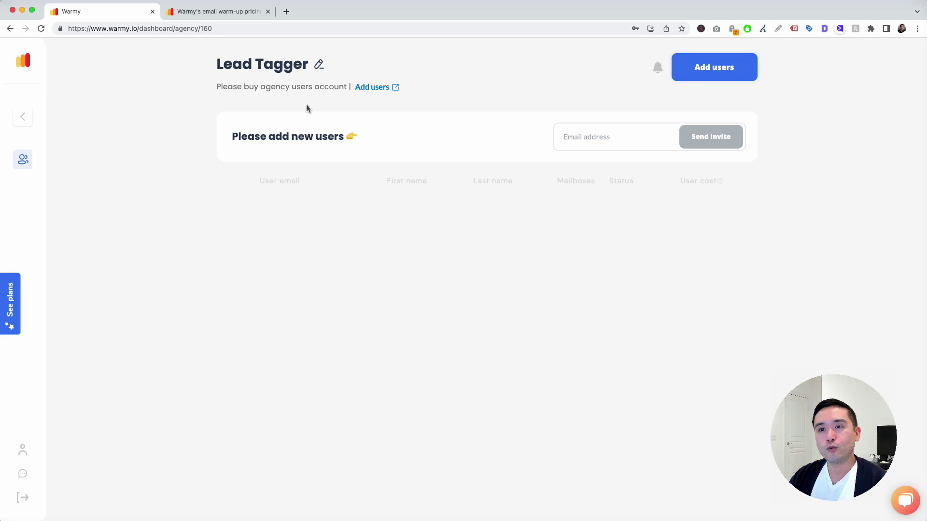
# Return to the main dashboard, then switch to the tab showing Warmy's pricing plans
pyautogui.click(21, 121)
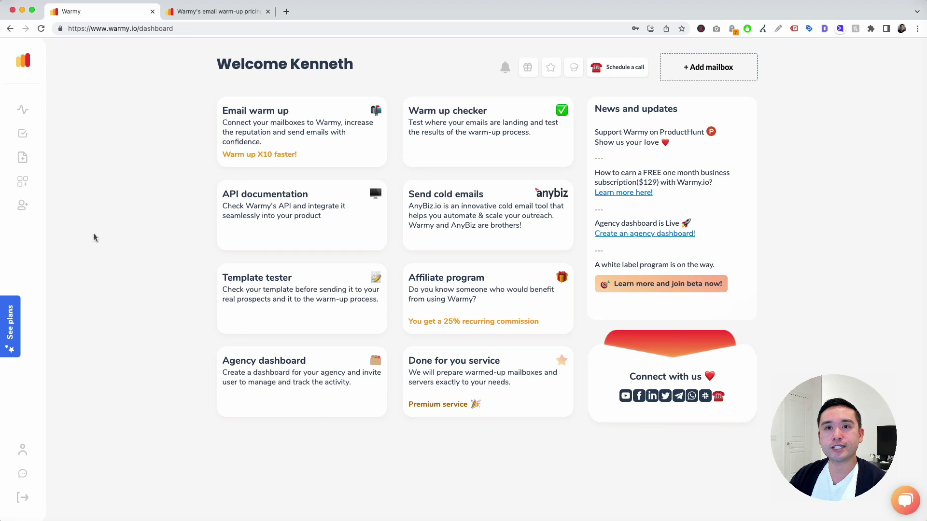
pyautogui.click(213, 14)
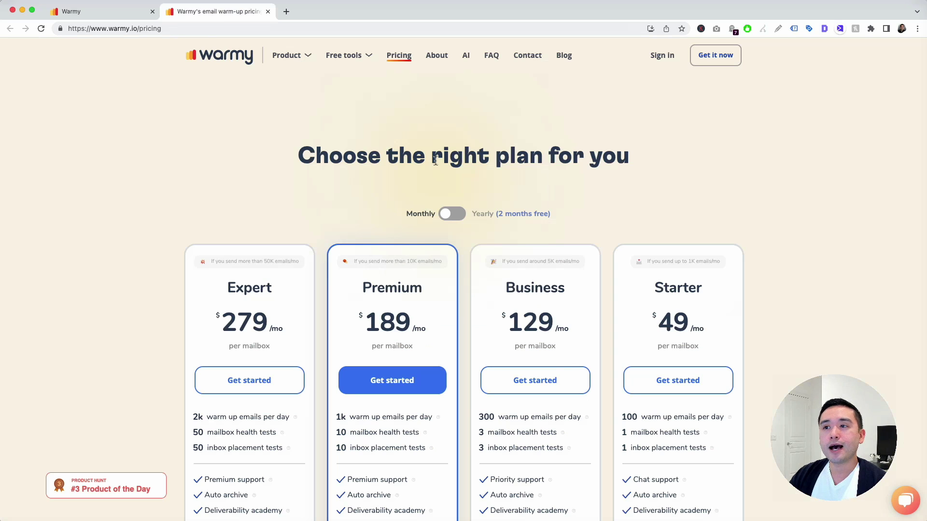
pyautogui.scroll(-3, 435, 160)
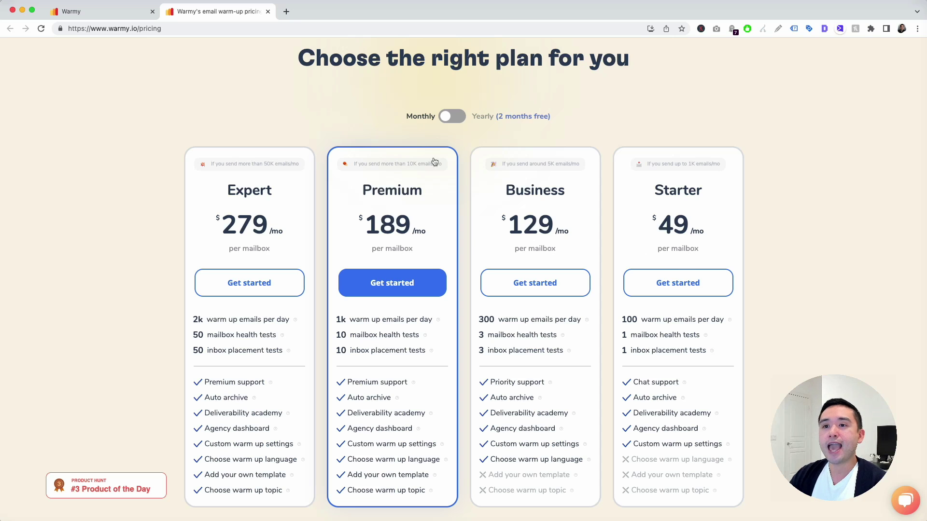
pyautogui.scroll(-2, 270, 265)
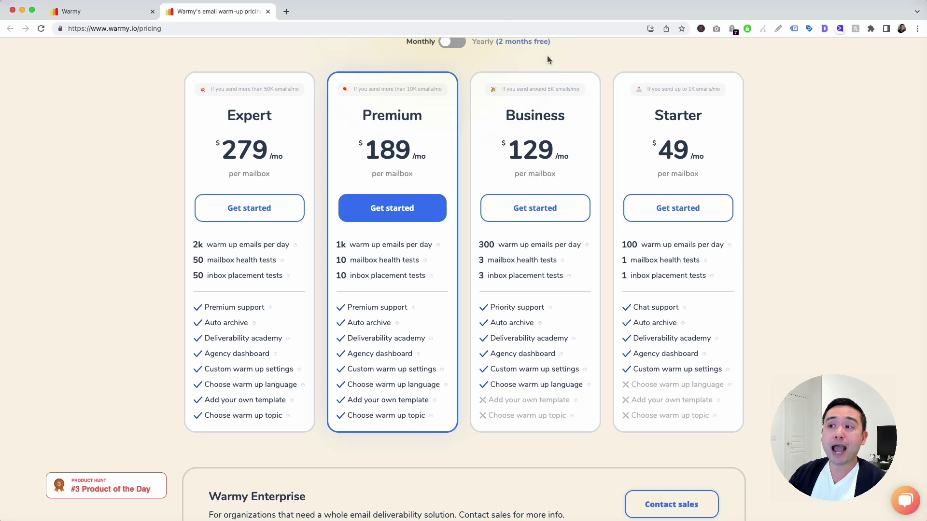
pyautogui.scroll(5, 415, 270)
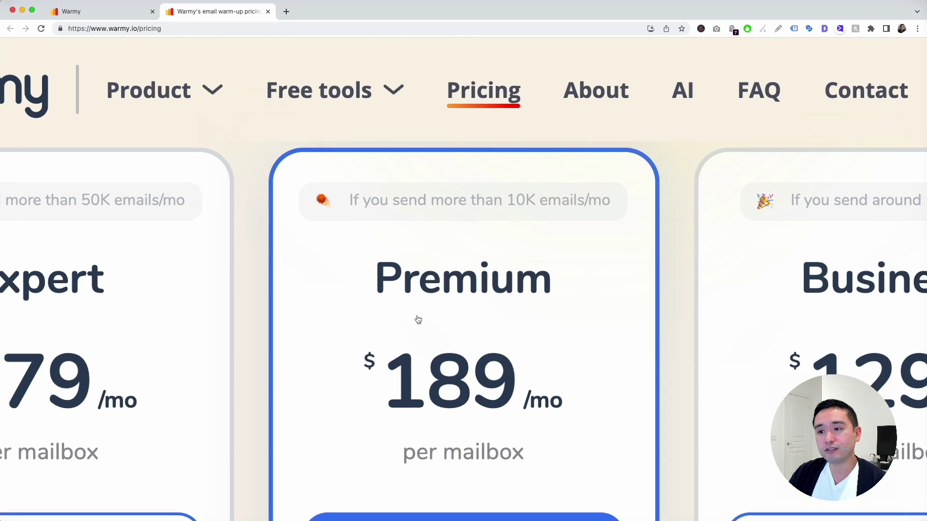
pyautogui.scroll(-5, 418, 320)
pyautogui.scroll(-5, 413, 314)
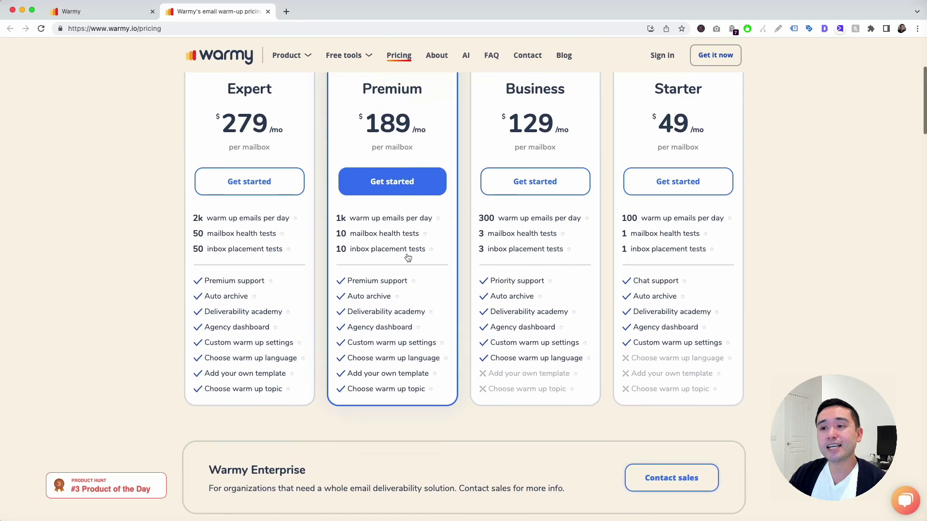
pyautogui.scroll(1, 408, 258)
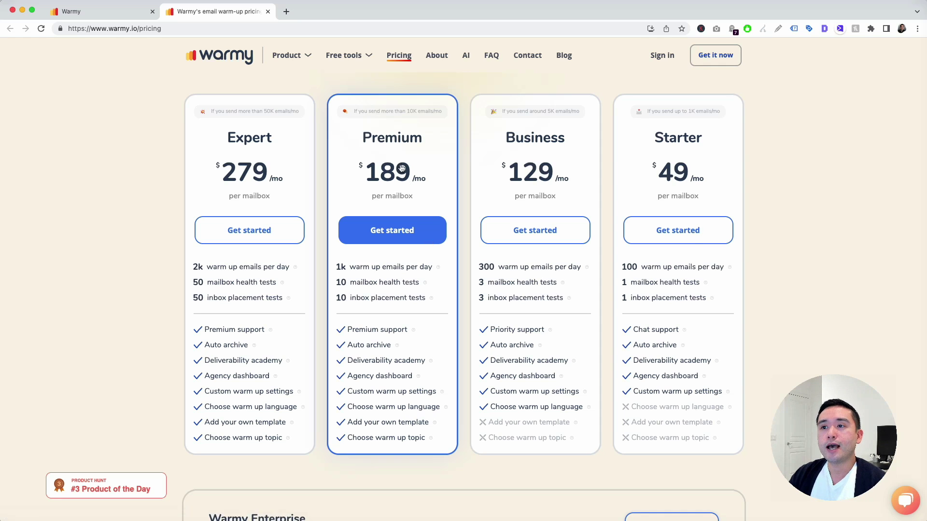
pyautogui.scroll(1, 395, 172)
pyautogui.scroll(1, 418, 350)
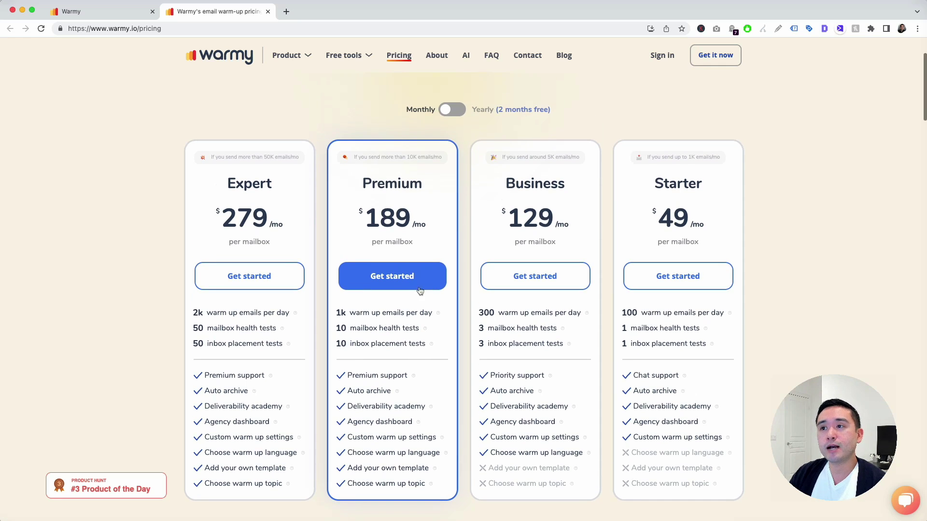
pyautogui.click(452, 111)
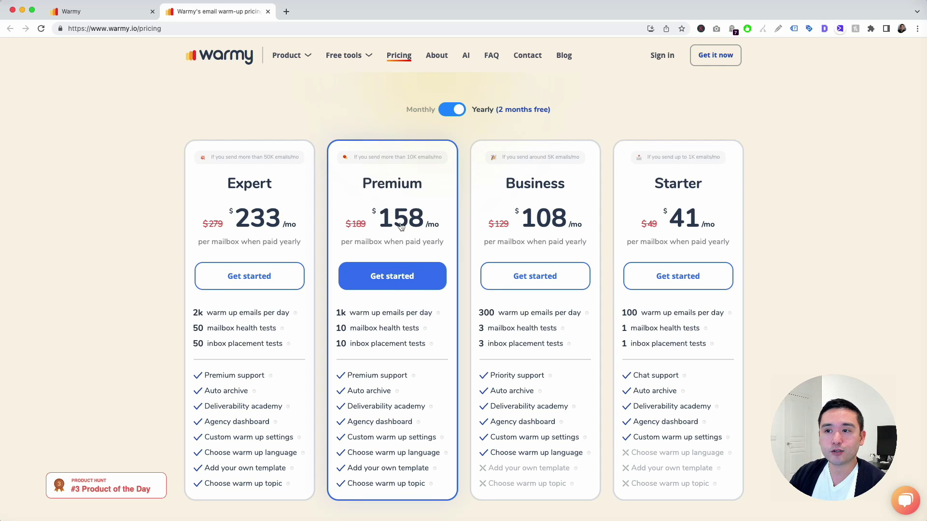
# Scroll down the pricing page to the MEGA Pack beta offer and highlight its heading
pyautogui.scroll(-3, 395, 293)
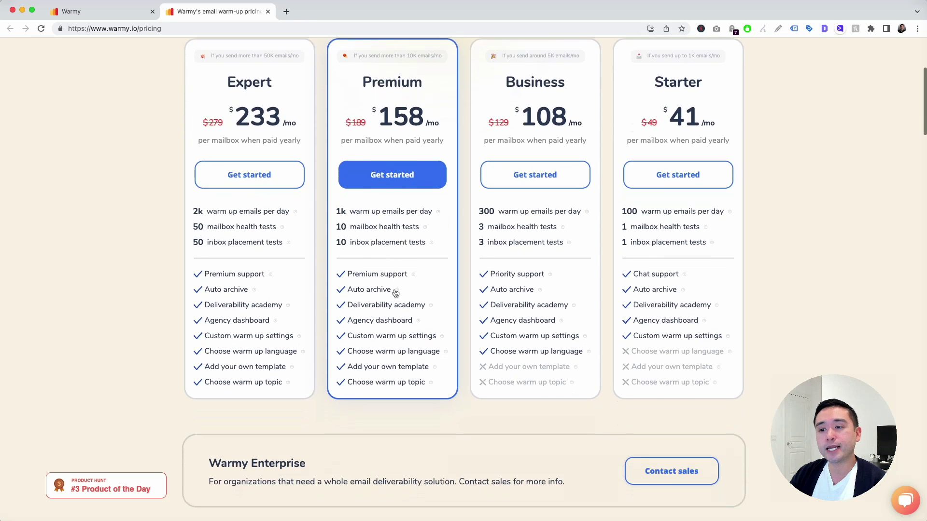
pyautogui.scroll(-10, 393, 292)
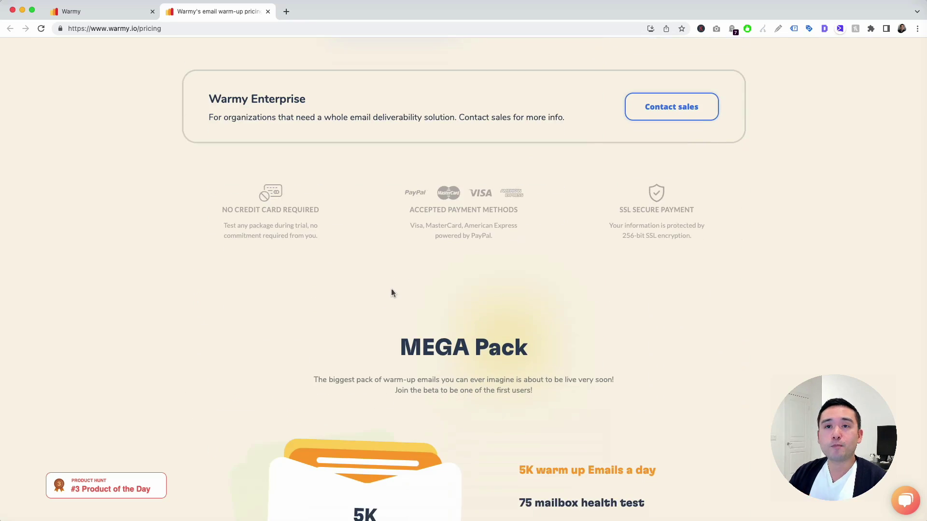
pyautogui.scroll(-6, 392, 291)
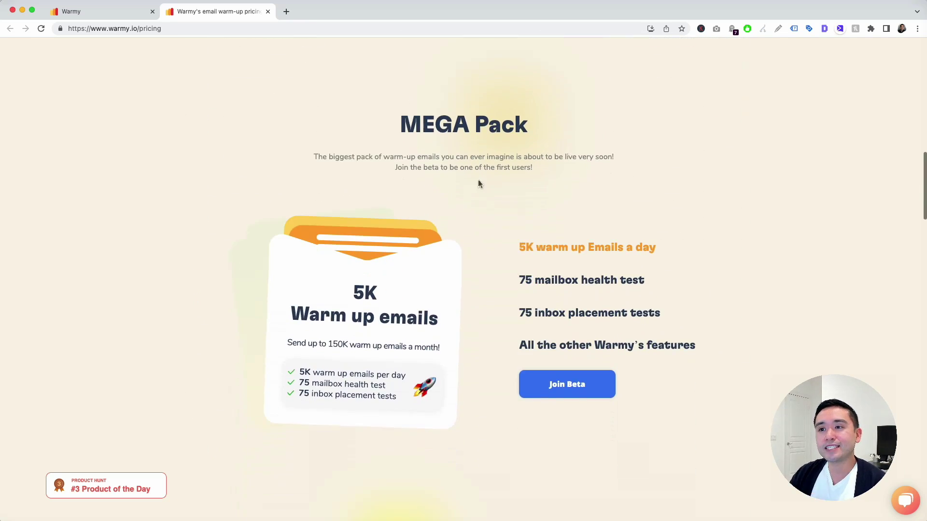
pyautogui.moveTo(400, 127); pyautogui.dragTo(526, 127)
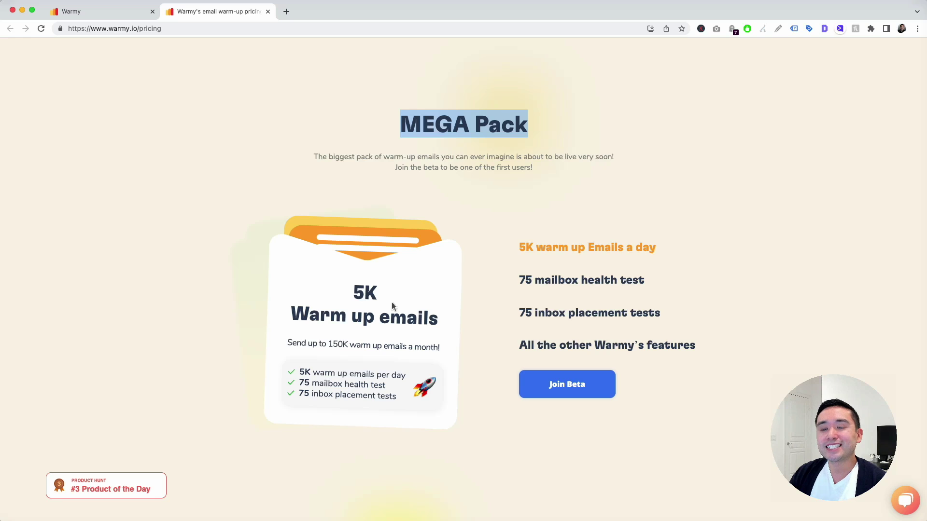
# Highlight the 5K warm-up emails card, the 150K monthly limit, and the mailbox health and inbox placement test lines
pyautogui.moveTo(356, 292); pyautogui.dragTo(438, 322)
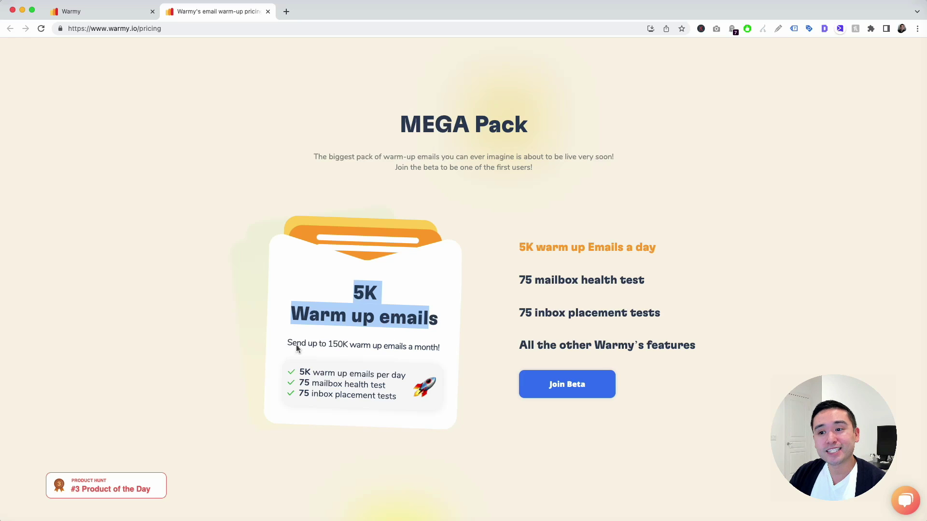
pyautogui.moveTo(296, 346); pyautogui.dragTo(370, 351)
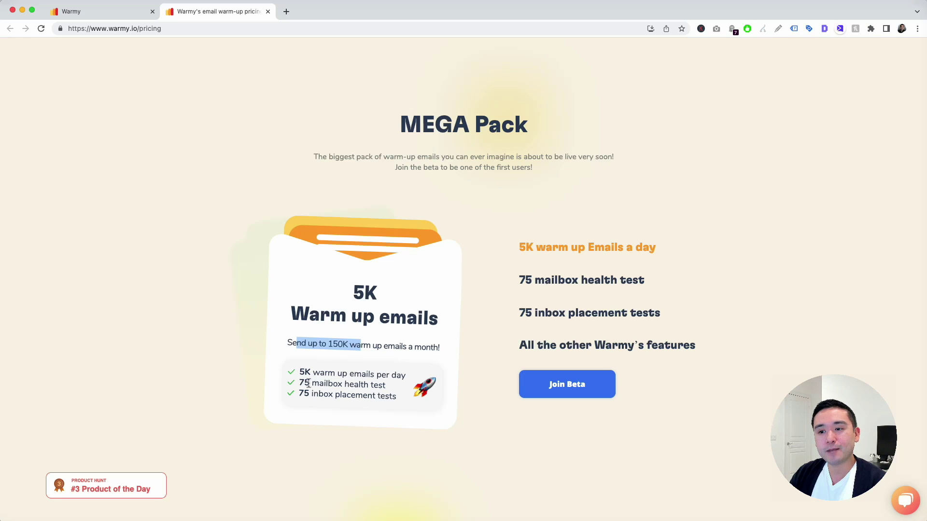
pyautogui.moveTo(310, 383); pyautogui.dragTo(379, 389)
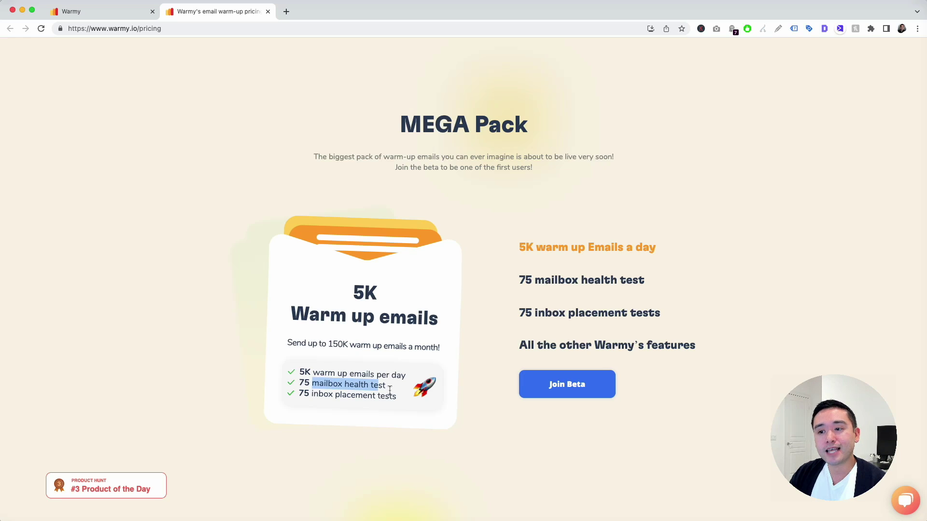
pyautogui.moveTo(306, 395); pyautogui.dragTo(393, 397)
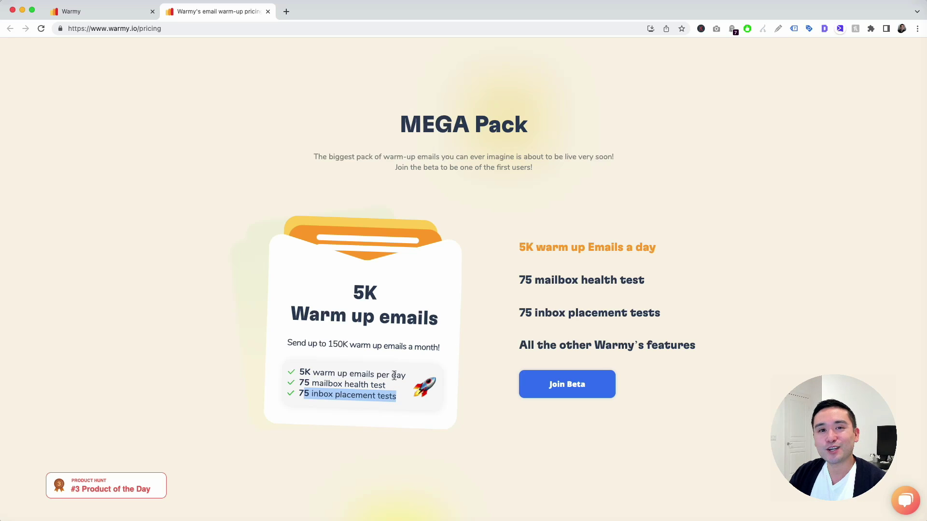
pyautogui.scroll(10, 405, 376)
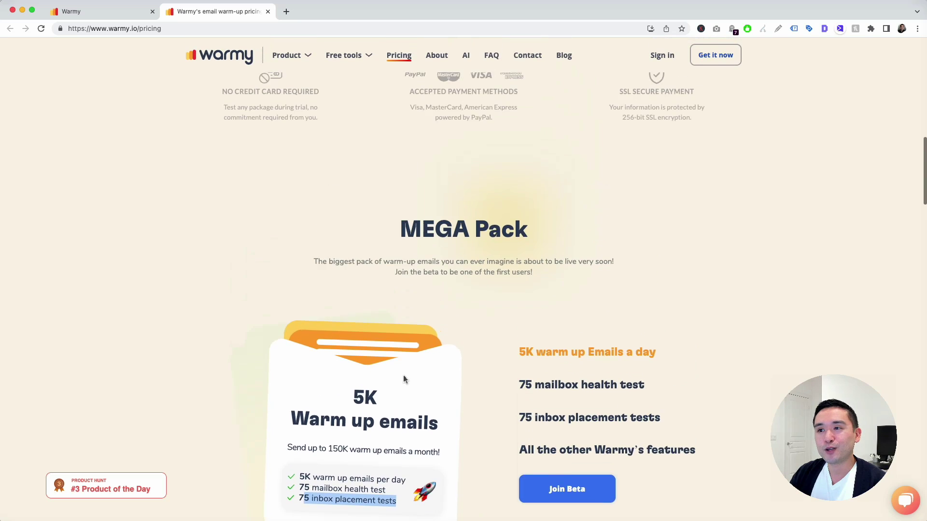
pyautogui.scroll(2, 405, 379)
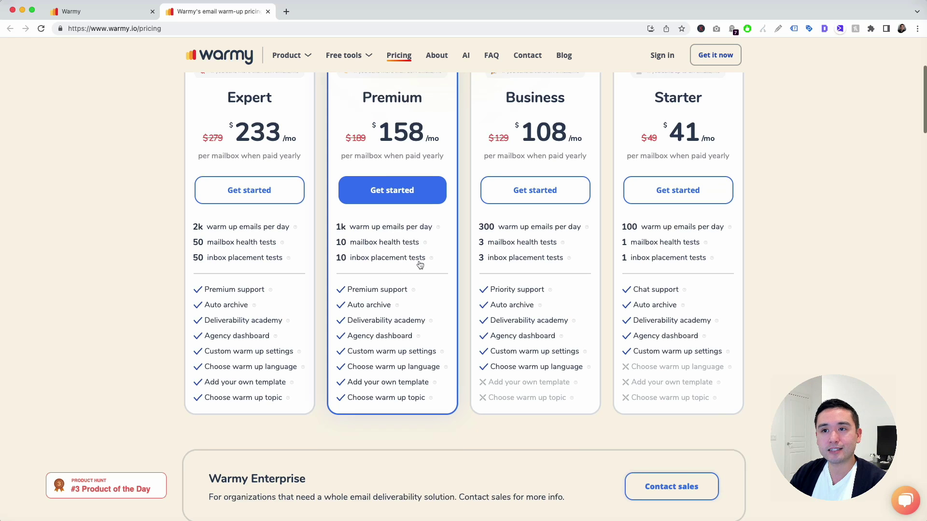
pyautogui.scroll(1, 419, 264)
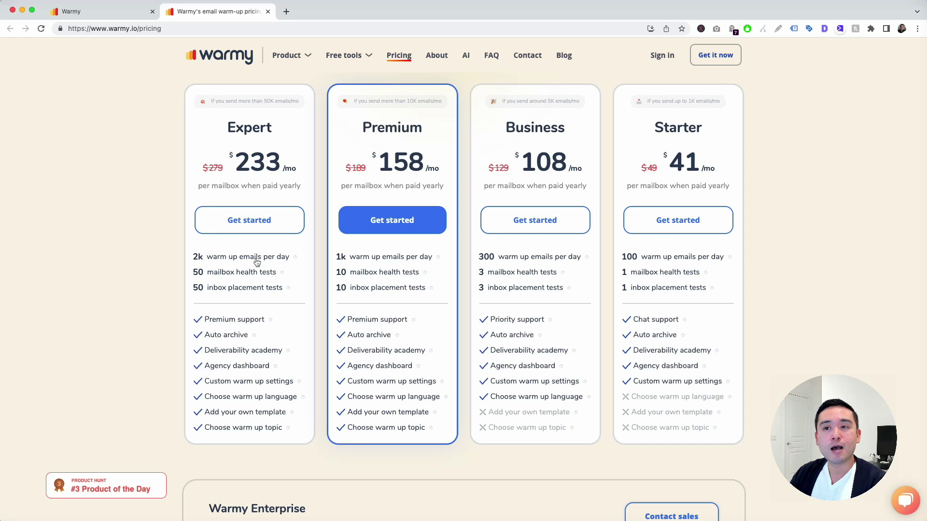
pyautogui.scroll(-3, 257, 263)
pyautogui.scroll(-10, 257, 263)
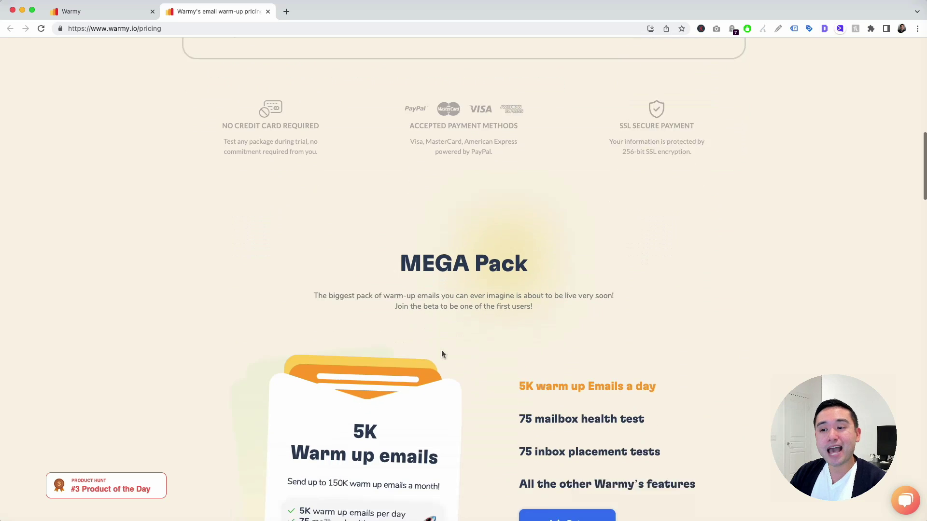
pyautogui.scroll(-1, 381, 353)
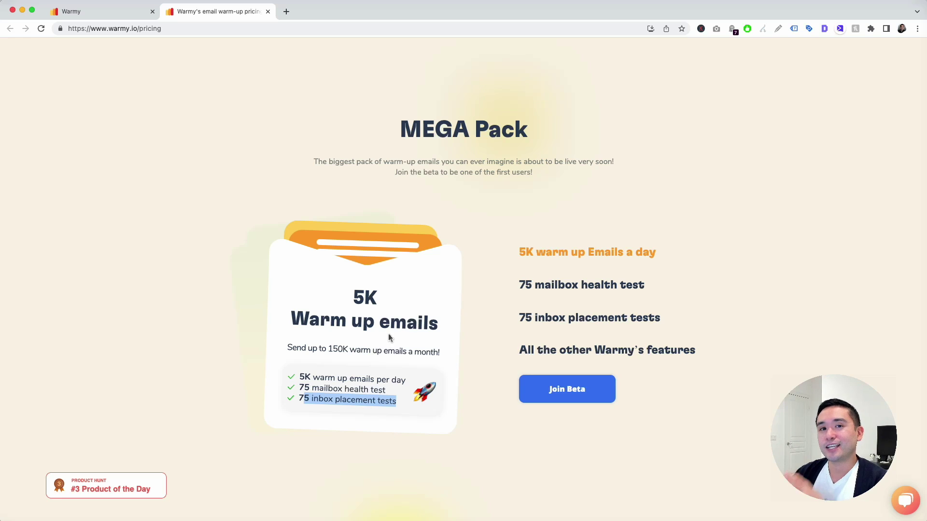
pyautogui.scroll(-10, 389, 336)
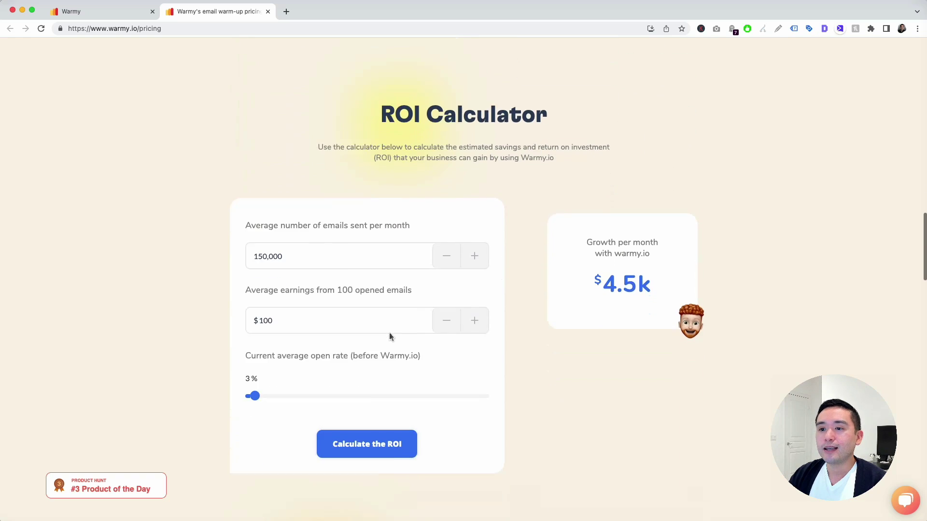
# Scroll to the pricing page footer, return to the dashboard and log out of Warmy
pyautogui.scroll(-17, 390, 336)
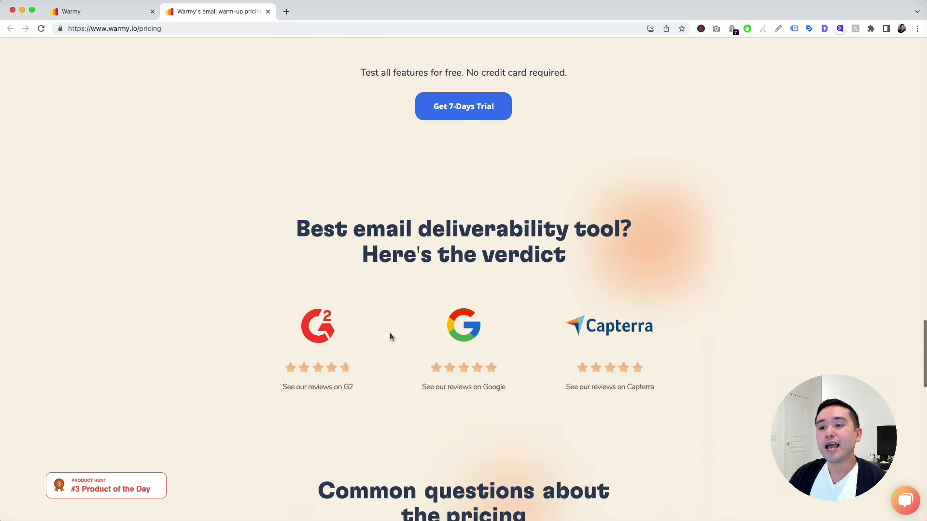
pyautogui.scroll(-20, 390, 337)
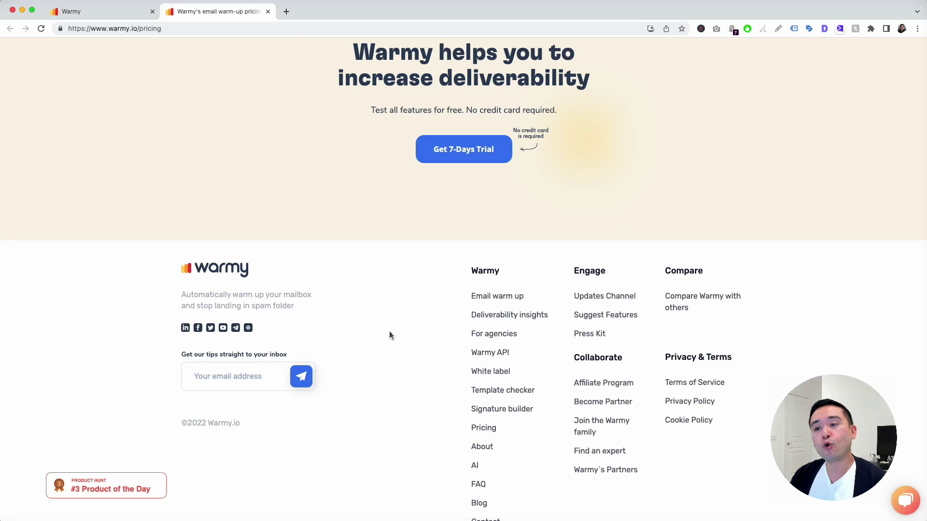
pyautogui.click(477, 372)
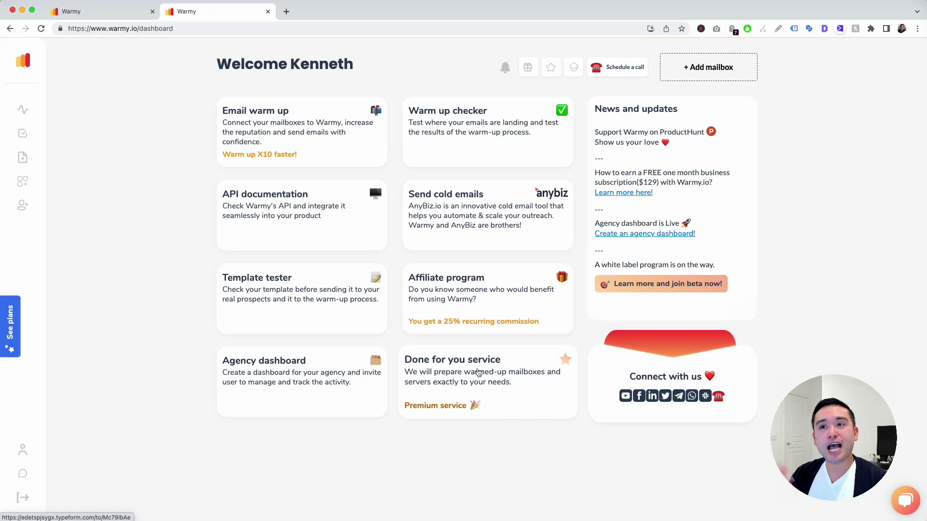
pyautogui.click(24, 497)
# Scroll the public home page down to its footer and go to the White label page
pyautogui.scroll(-10, 442, 232)
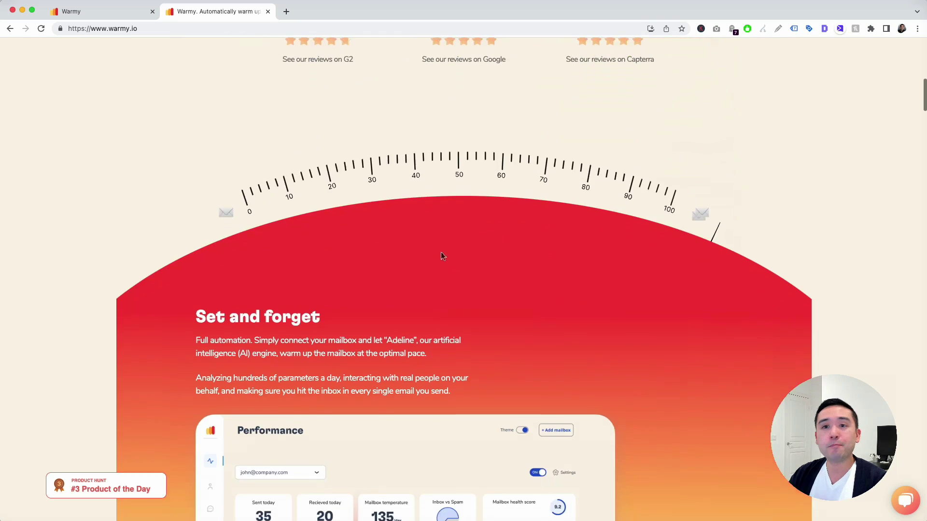
pyautogui.scroll(-20, 442, 254)
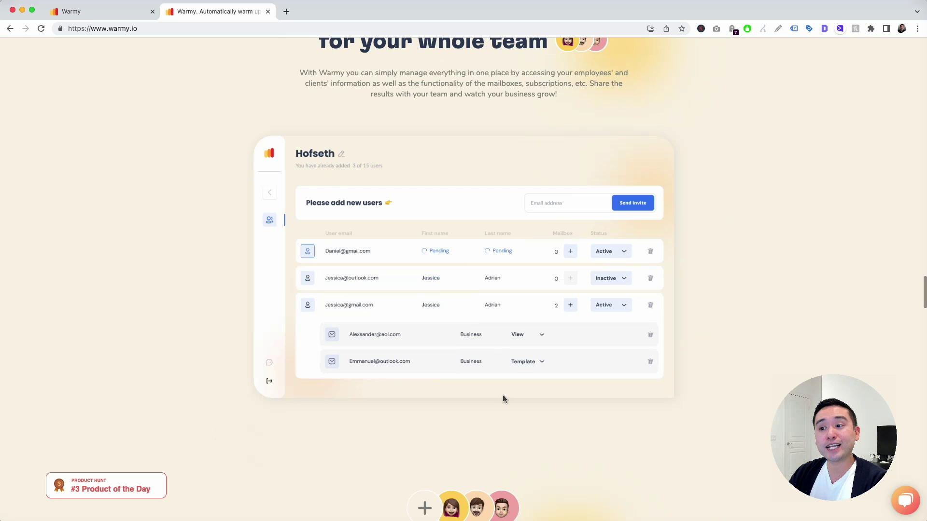
pyautogui.scroll(-20, 503, 399)
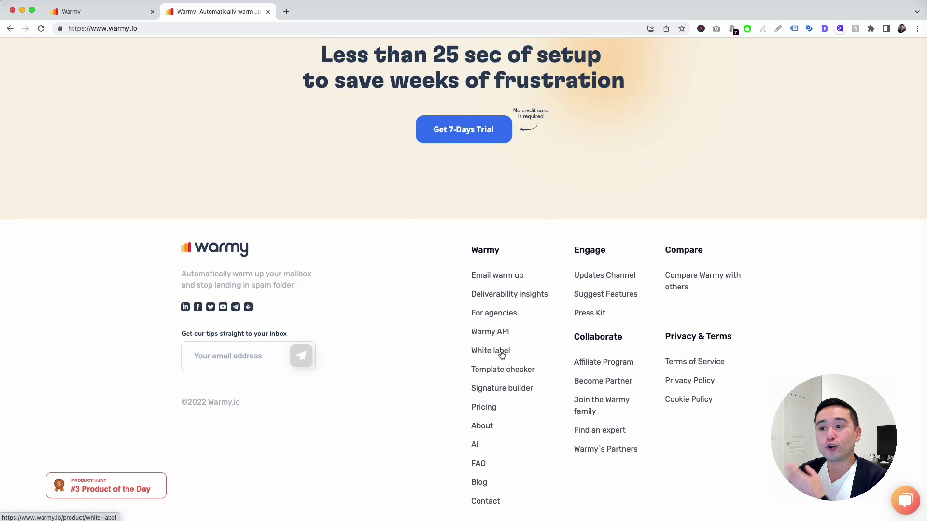
pyautogui.click(502, 354)
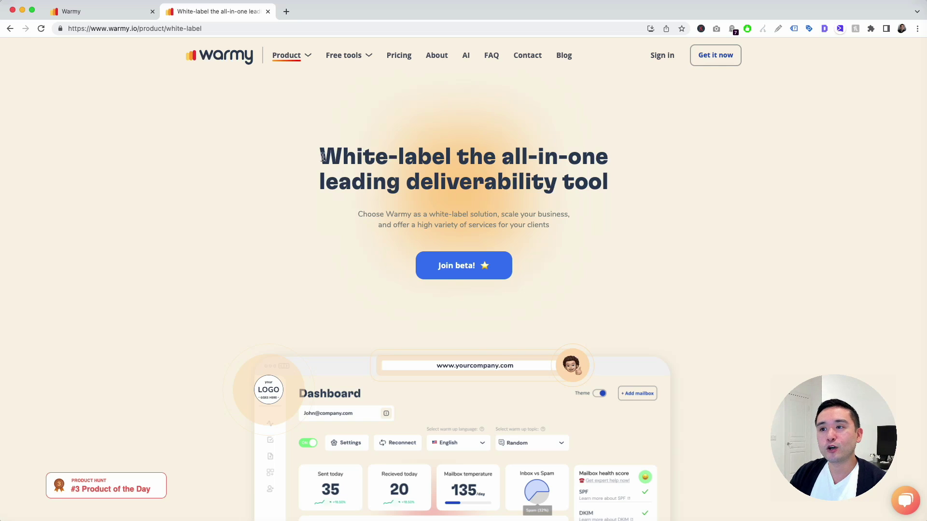
# Highlight the 'White-label the all-in-one leading deliverability tool' headline and scroll through the sample branded dashboard
pyautogui.moveTo(320, 157); pyautogui.dragTo(635, 199)
pyautogui.scroll(-2, 632, 207)
pyautogui.scroll(-4, 633, 209)
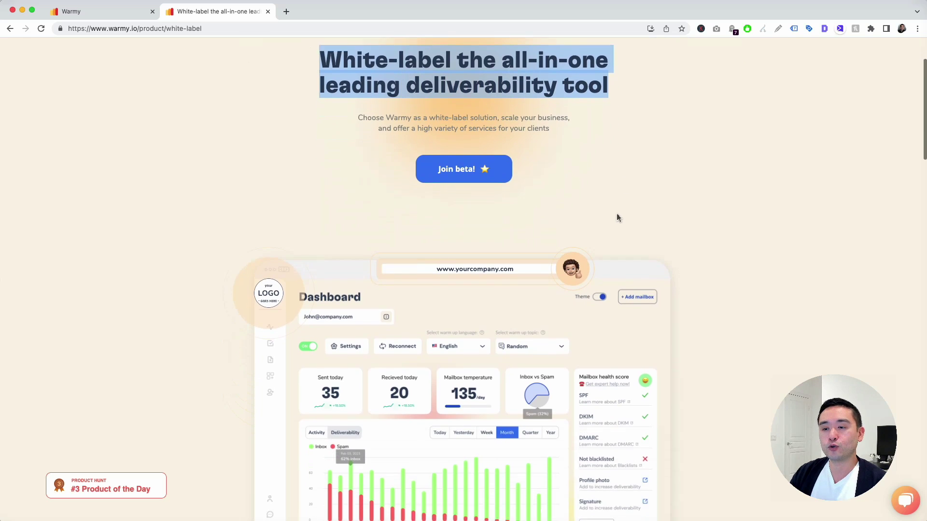
pyautogui.scroll(-1, 397, 290)
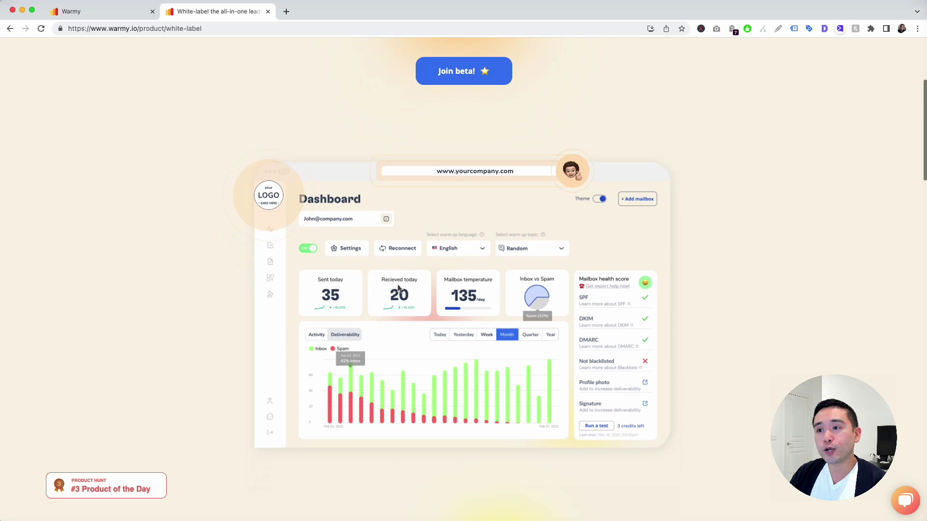
pyautogui.scroll(-1, 526, 203)
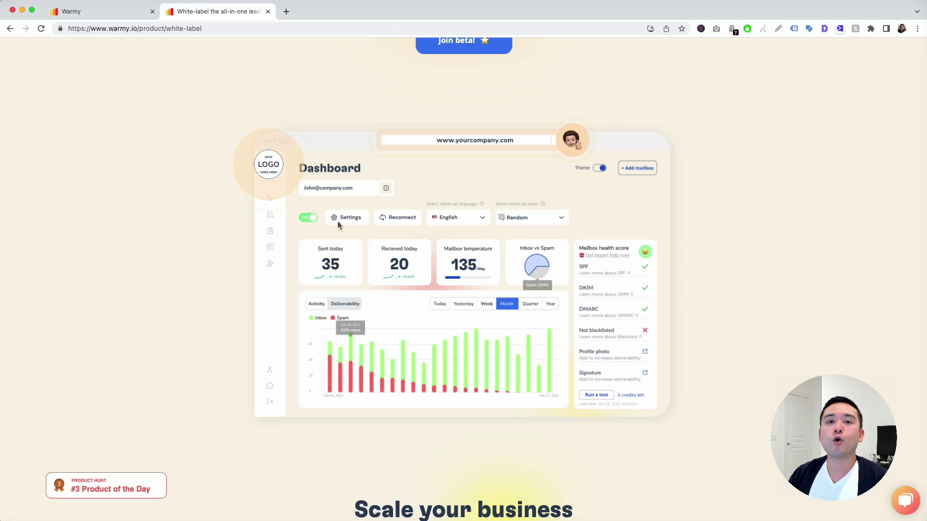
pyautogui.scroll(-3, 439, 212)
# Scroll back to the top and select the whole white-label headline
pyautogui.scroll(3, 438, 219)
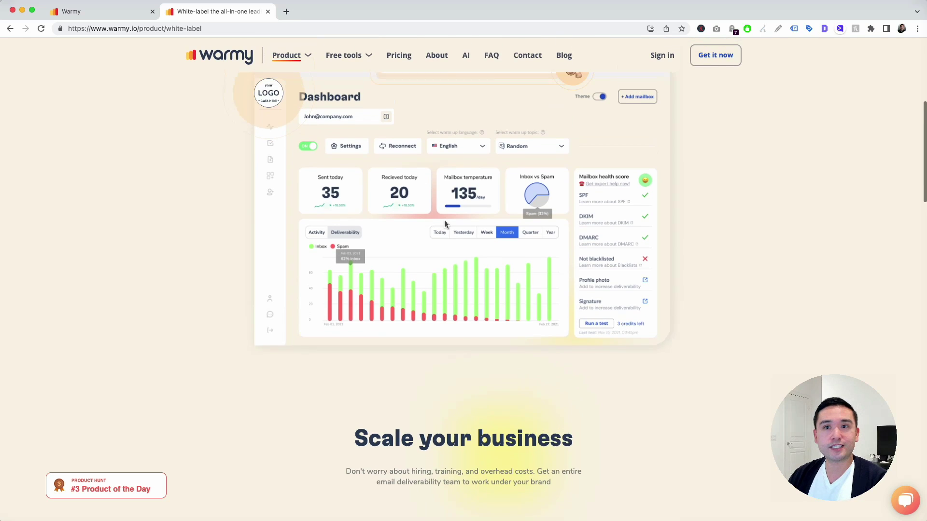
pyautogui.scroll(5, 613, 192)
pyautogui.tripleClick(613, 193)
pyautogui.scroll(-1, 613, 191)
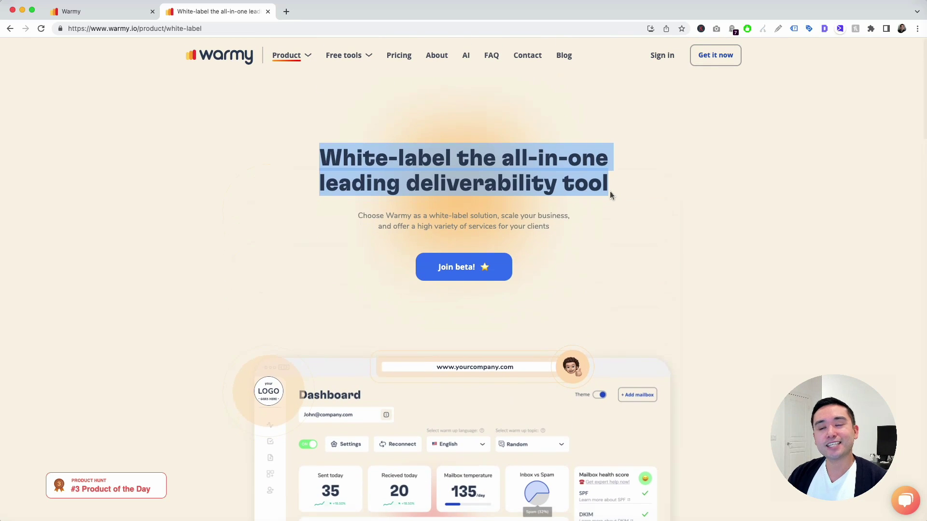